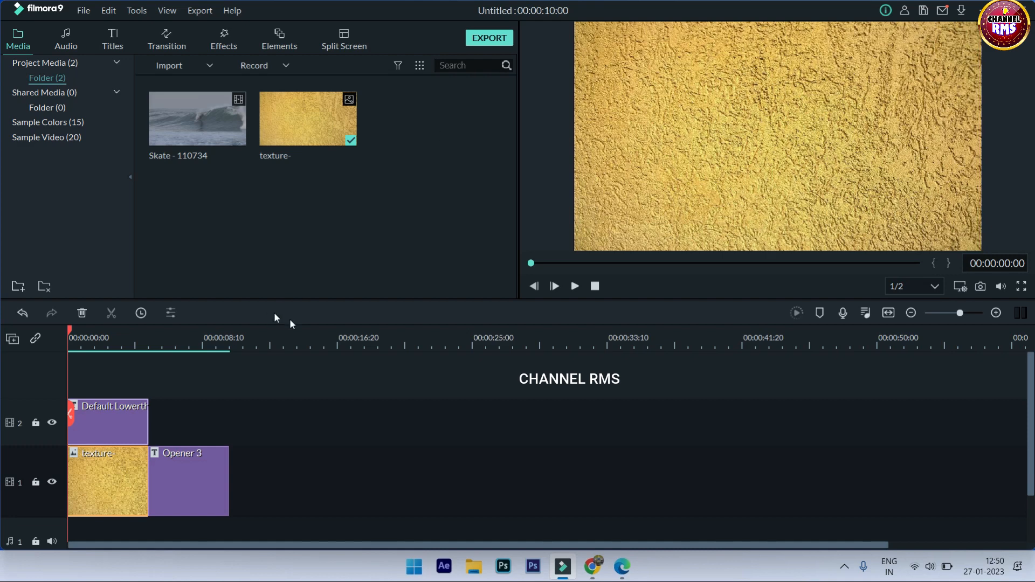
Step: Place the Skate - 110734 clip on video track 1 directly after Opener 3 and preview it
left_click(575, 287)
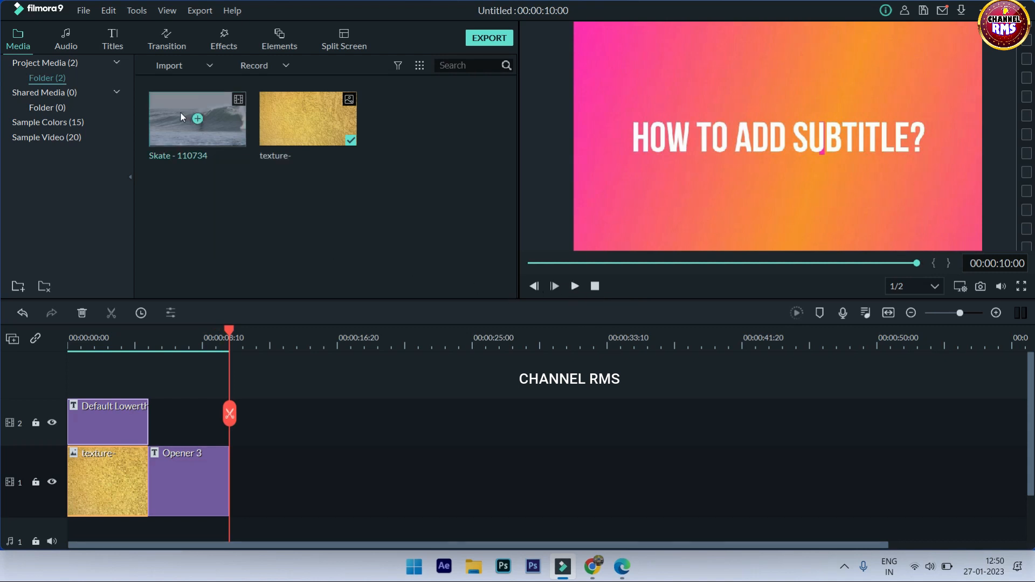
left_click_drag(180, 112, 310, 457)
left_click(574, 289)
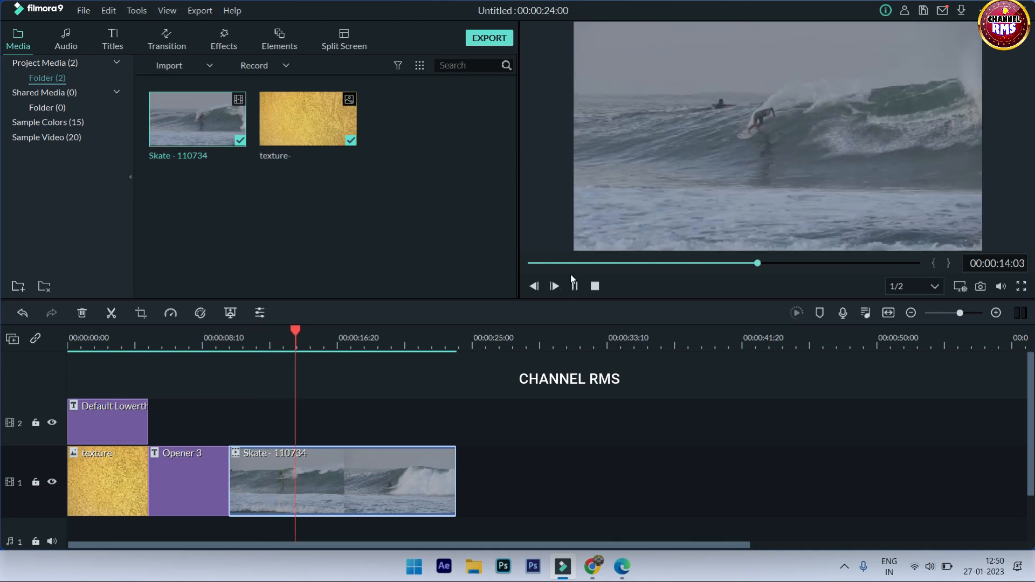
left_click(574, 286)
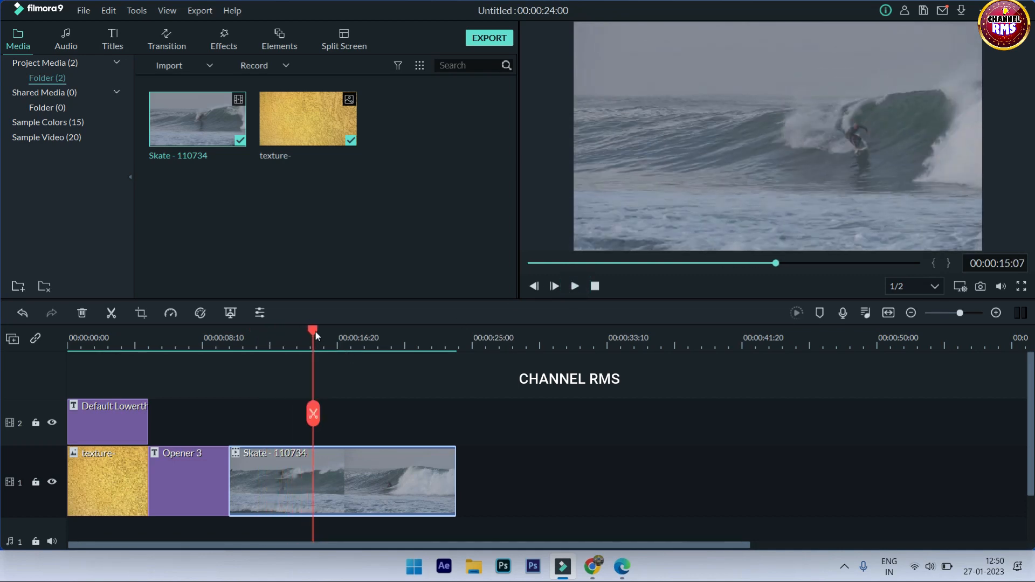
Step: Add the Default Lowerthird title to video track 2, aligned with the start of the Skate - 110734 clip
left_click_drag(315, 331, 228, 331)
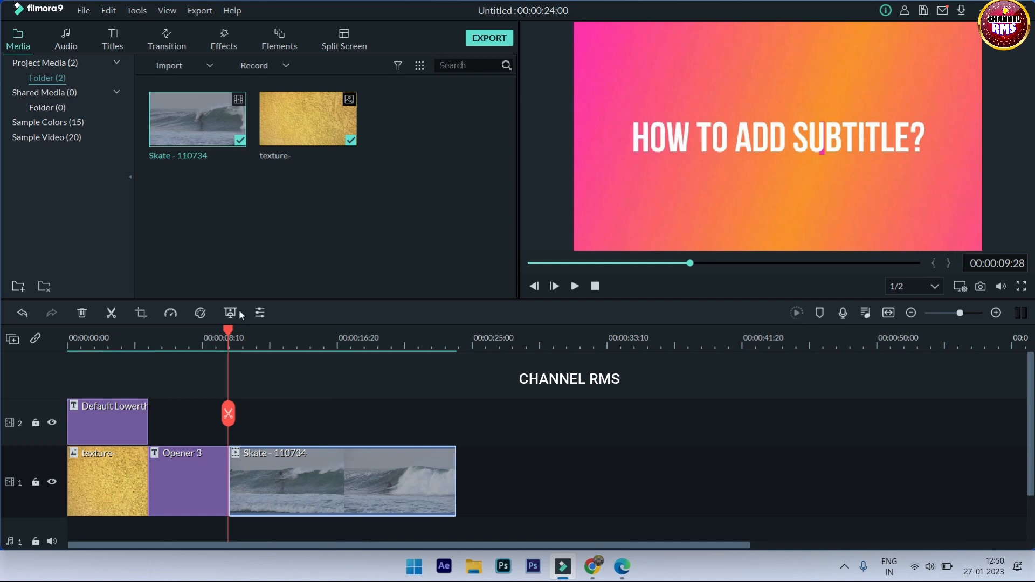
left_click(111, 42)
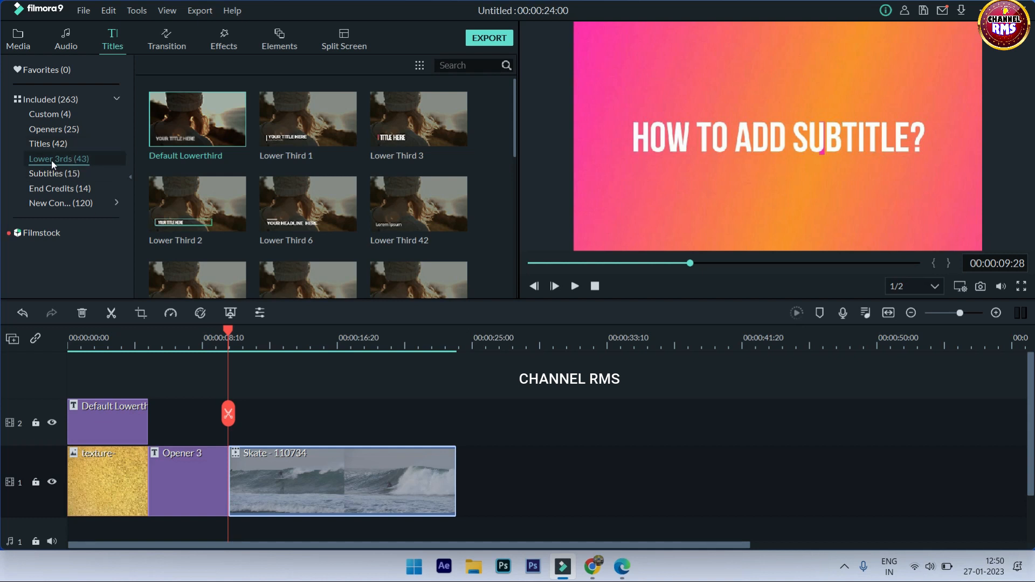
mouse_move(188, 133)
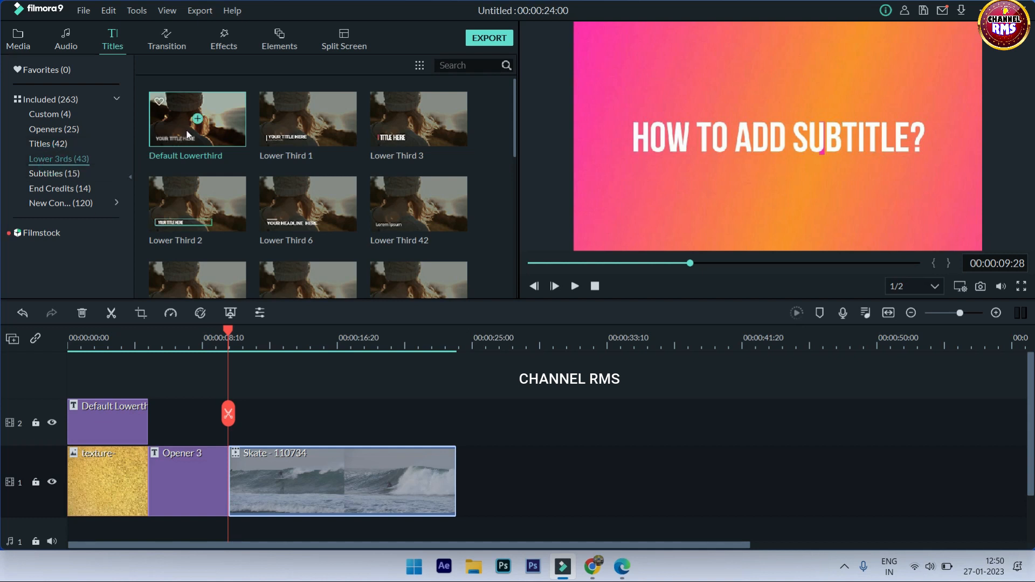
left_click(221, 124)
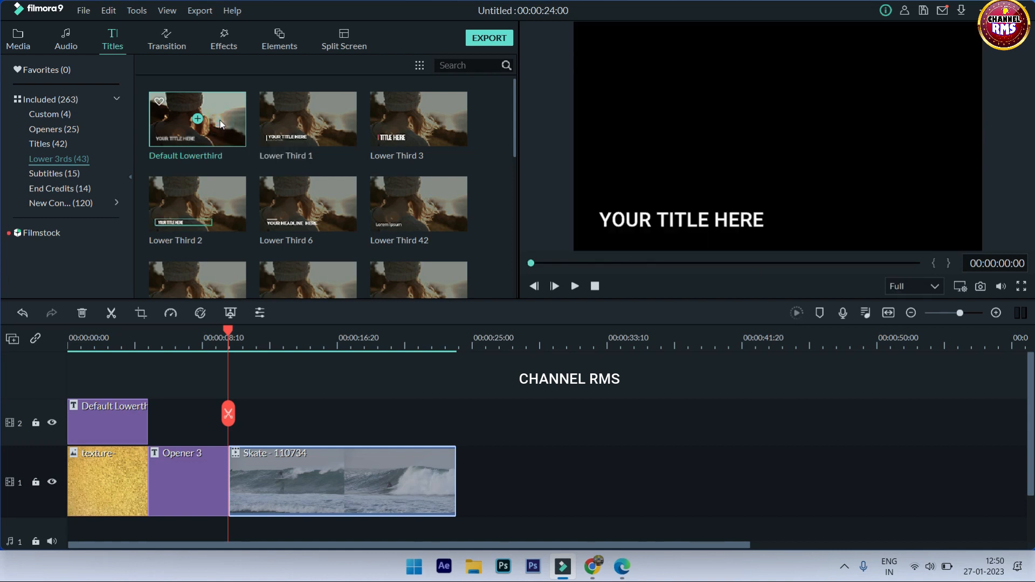
left_click_drag(221, 125, 237, 419)
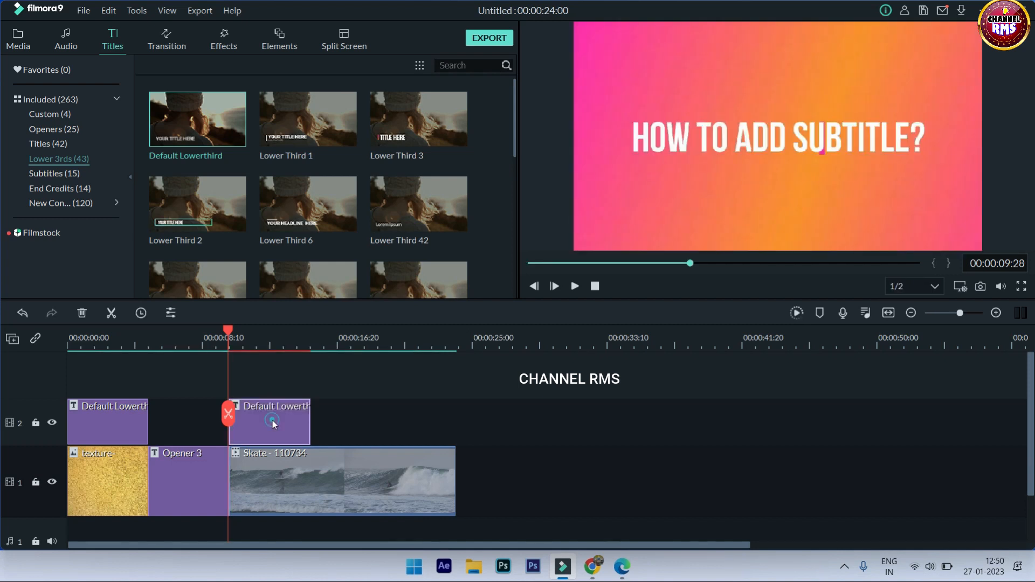
left_click_drag(274, 419, 283, 423)
left_click_drag(228, 333, 219, 331)
left_click_drag(255, 422, 271, 419)
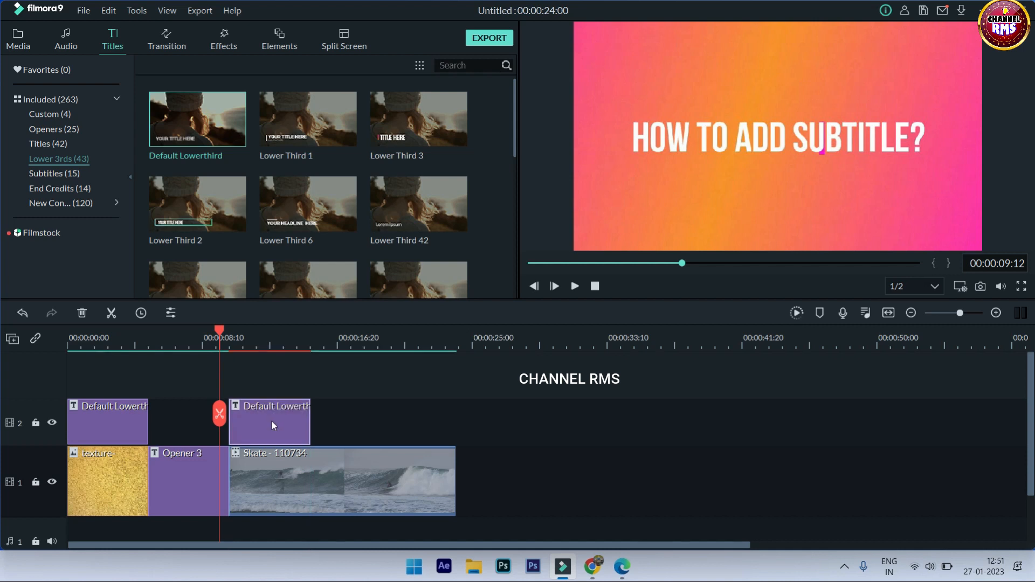
Step: Replace the placeholder text of the new lower-third title above the Skate clip with "HI HOW ARE U?"
double_click(271, 420)
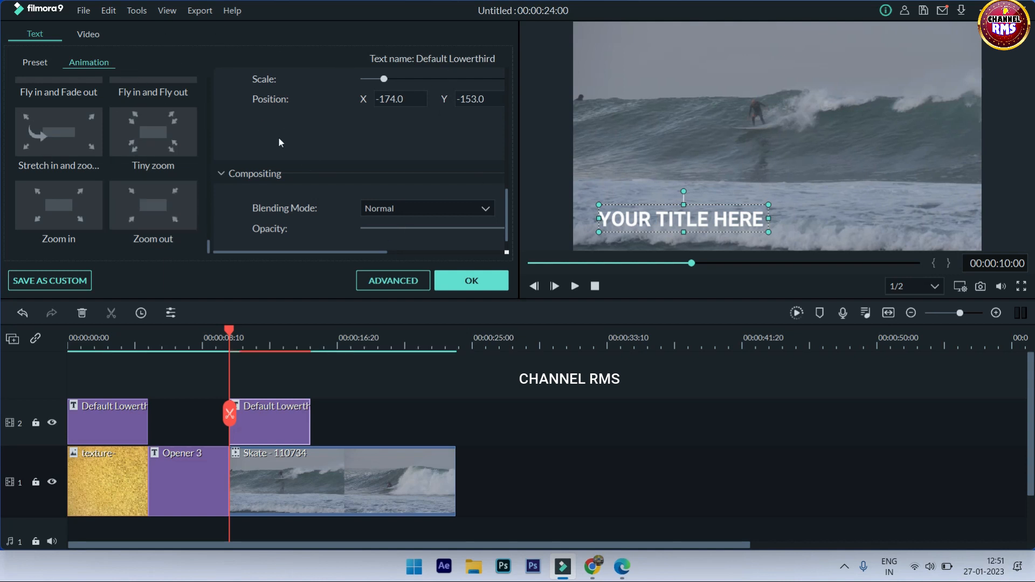
scroll(278, 142, "up", 8)
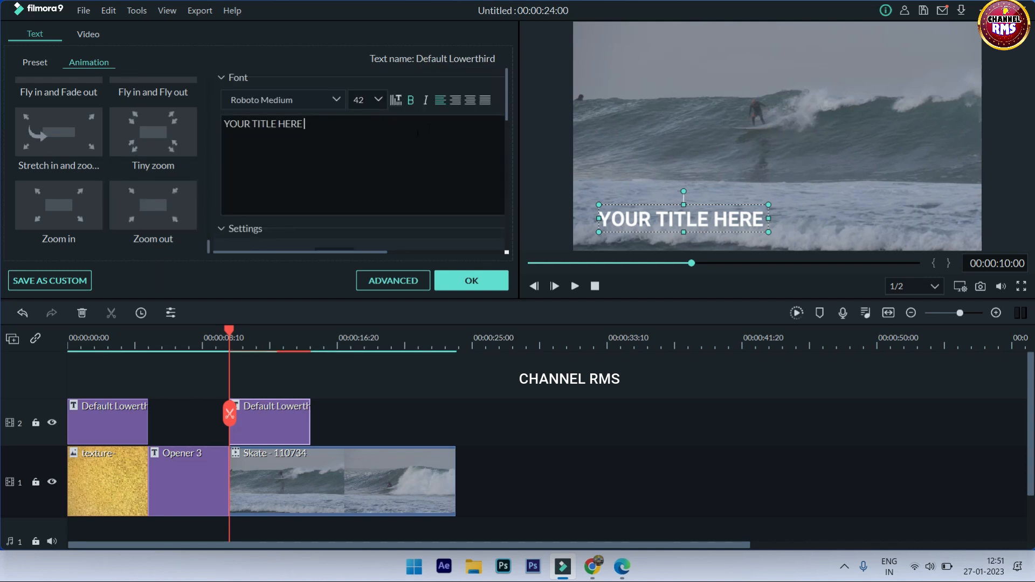
scroll(471, 166, "down", 5)
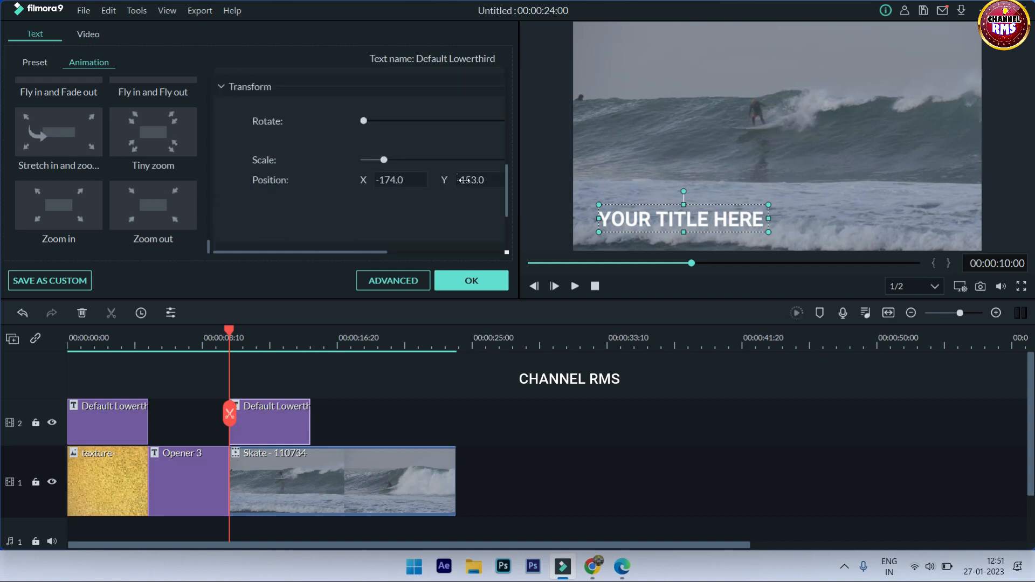
scroll(485, 171, "up", 5)
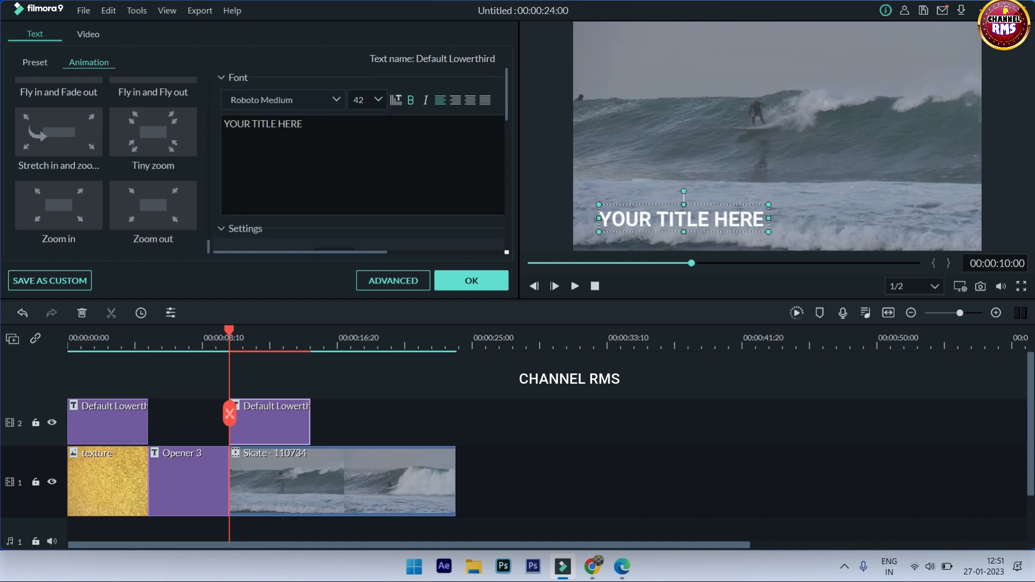
left_click(341, 200)
left_click(341, 130)
key("BackSpace")
key("BackSpace")
key("BackSpace")
key("BackSpace")
key("BackSpace")
key("BackSpace")
key("BackSpace")
key("BackSpace")
key("BackSpace")
key("BackSpace")
key("BackSpace")
key("BackSpace")
key("BackSpace")
key("BackSpace")
key("BackSpace")
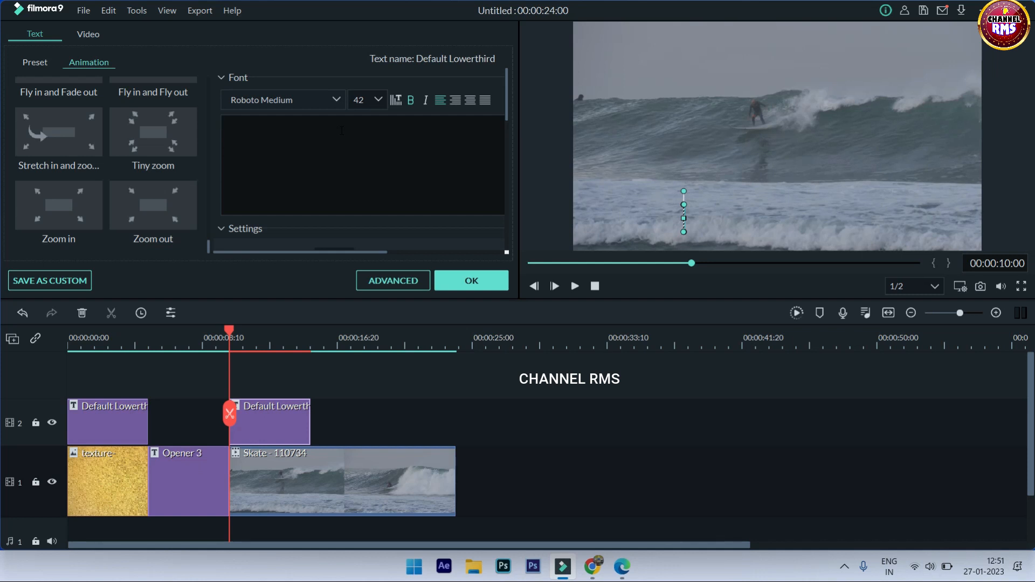
type("HI HO")
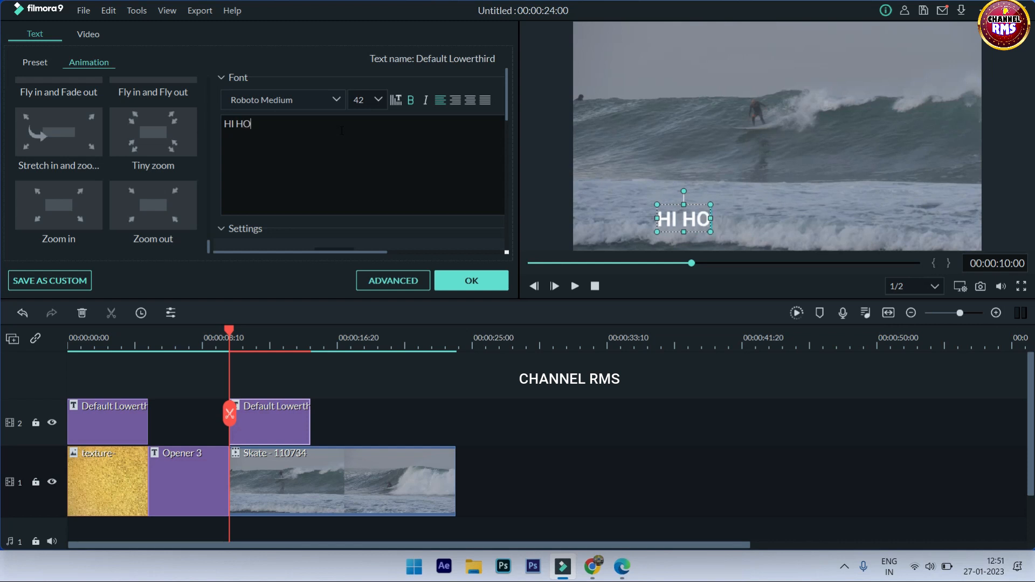
type("W")
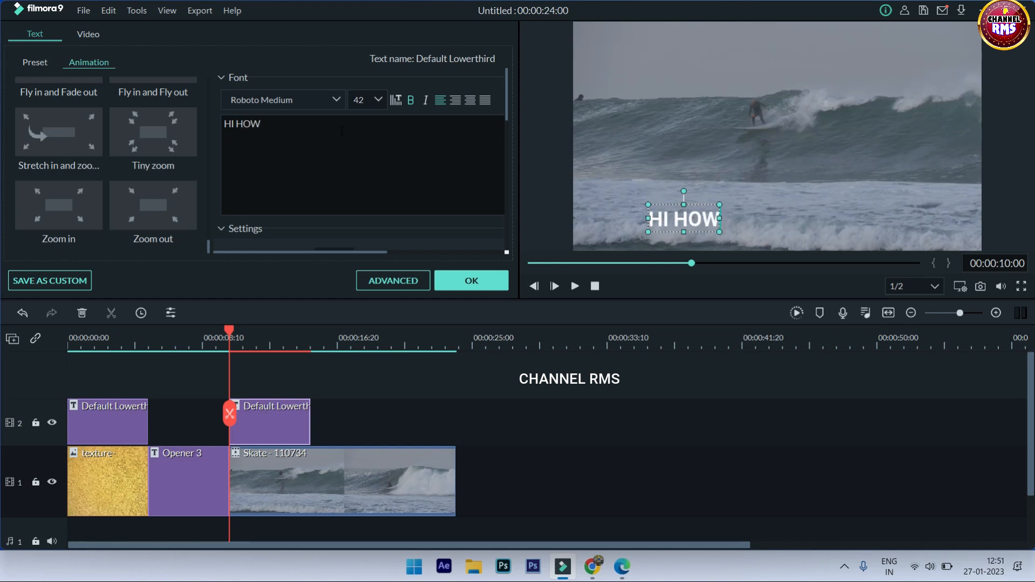
type(" ARE")
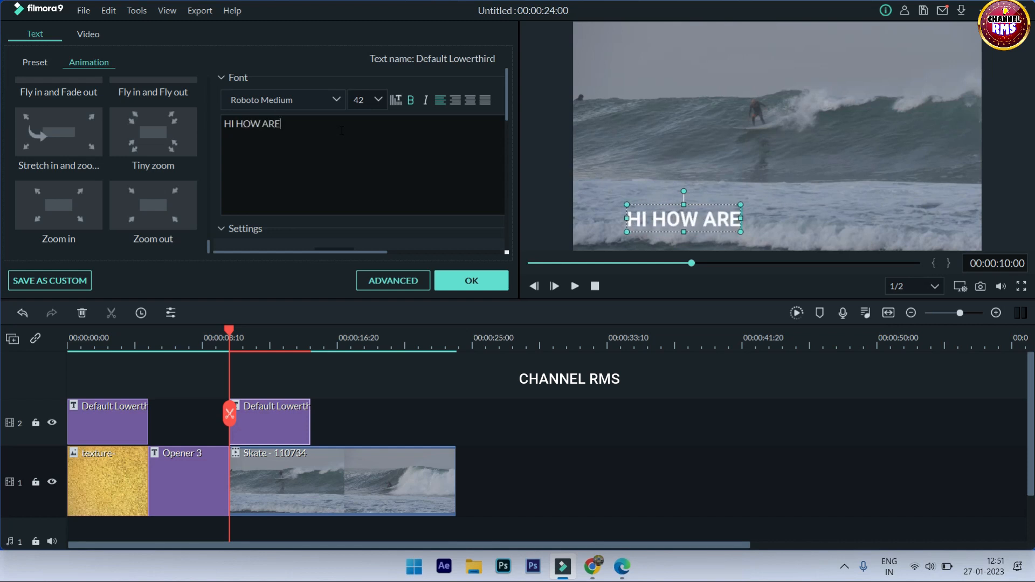
type(" U")
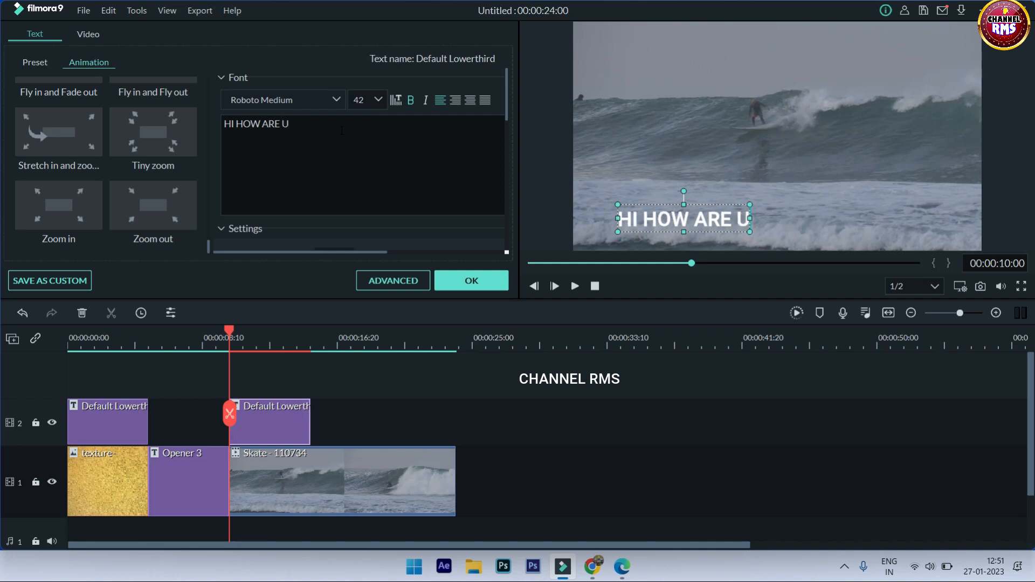
type("?")
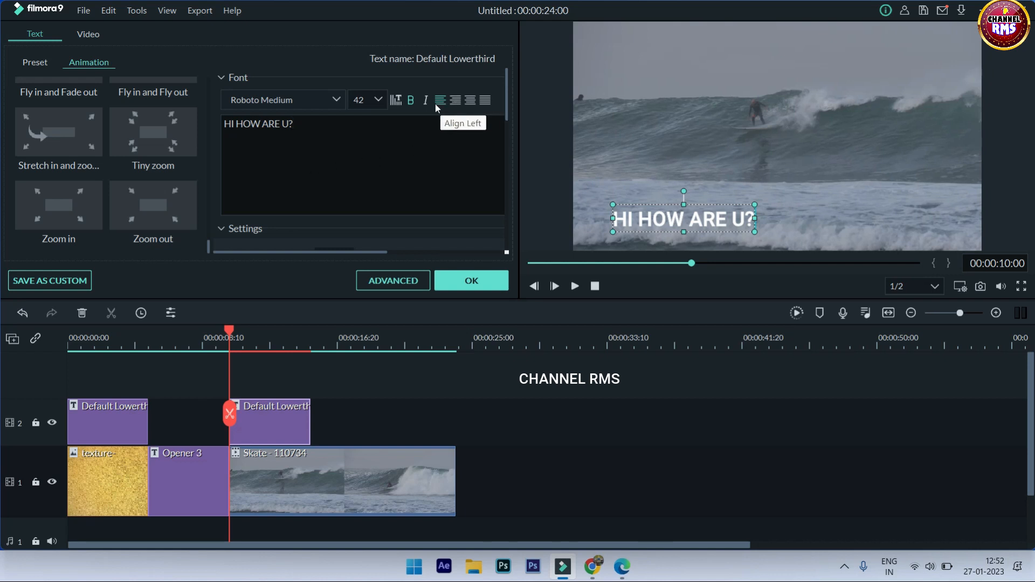
Step: Position the title in the centre of the frame and set its text alignment to centre
left_click(484, 102)
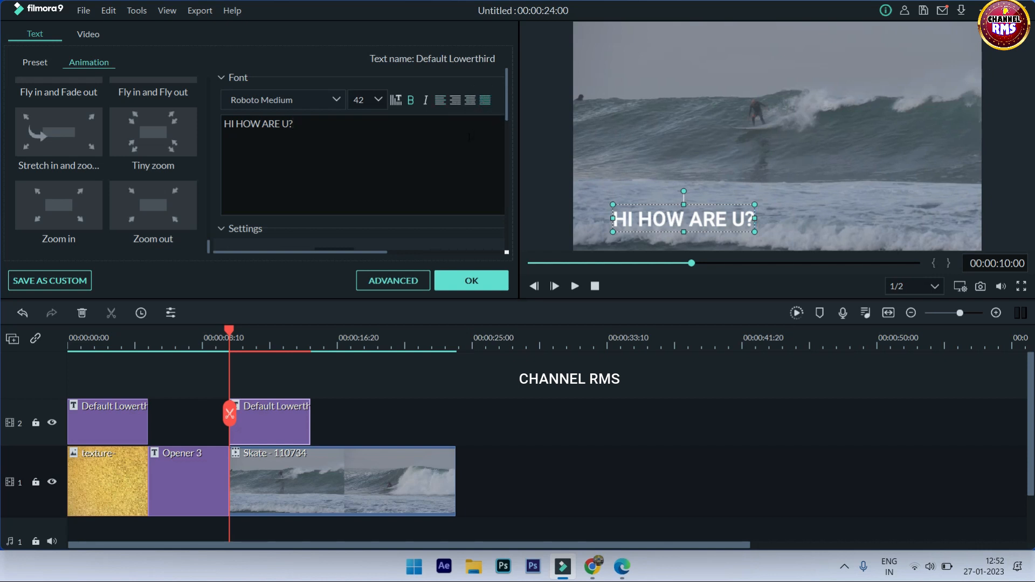
scroll(453, 165, "down", 3)
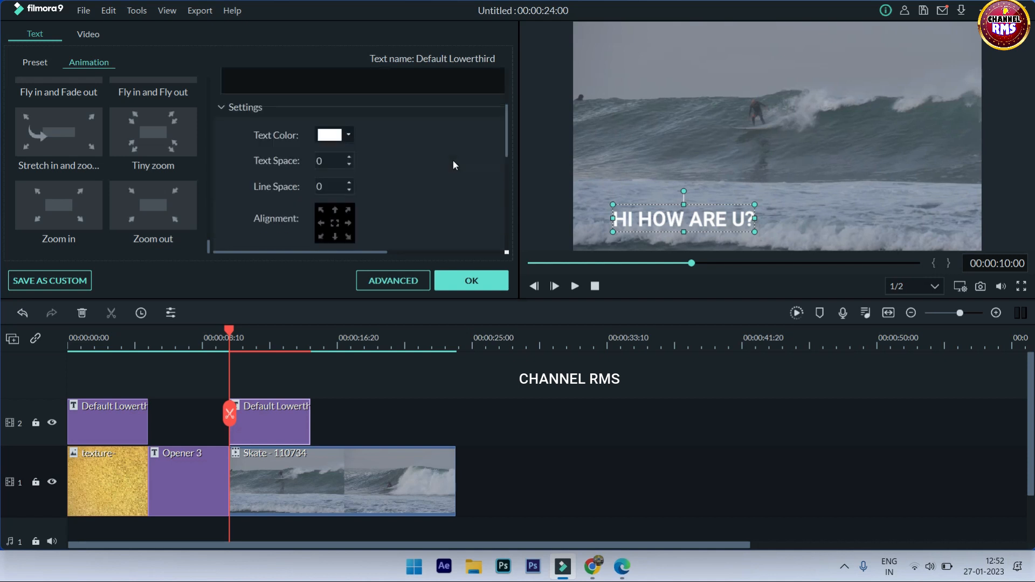
left_click(335, 224)
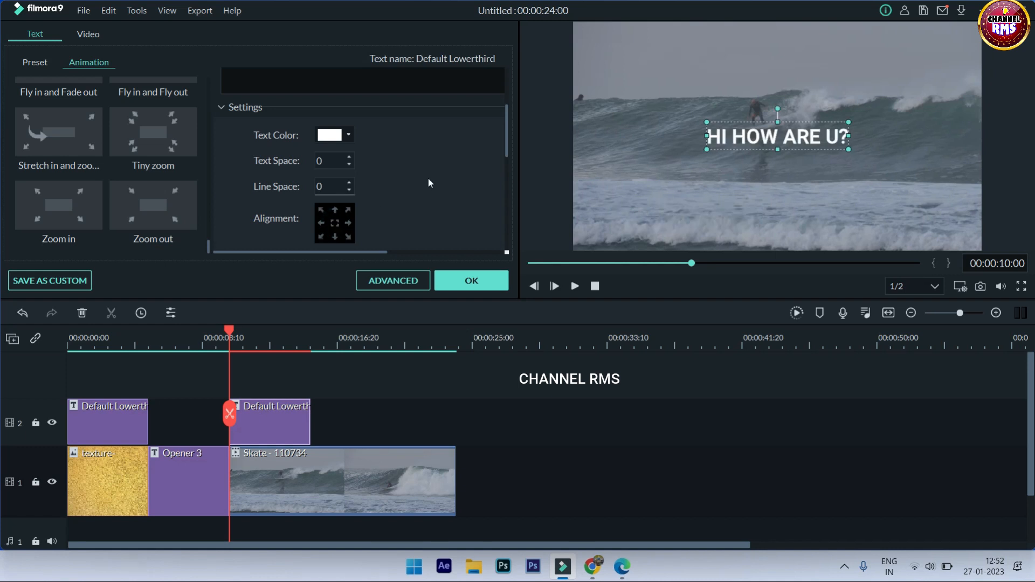
scroll(429, 179, "up", 3)
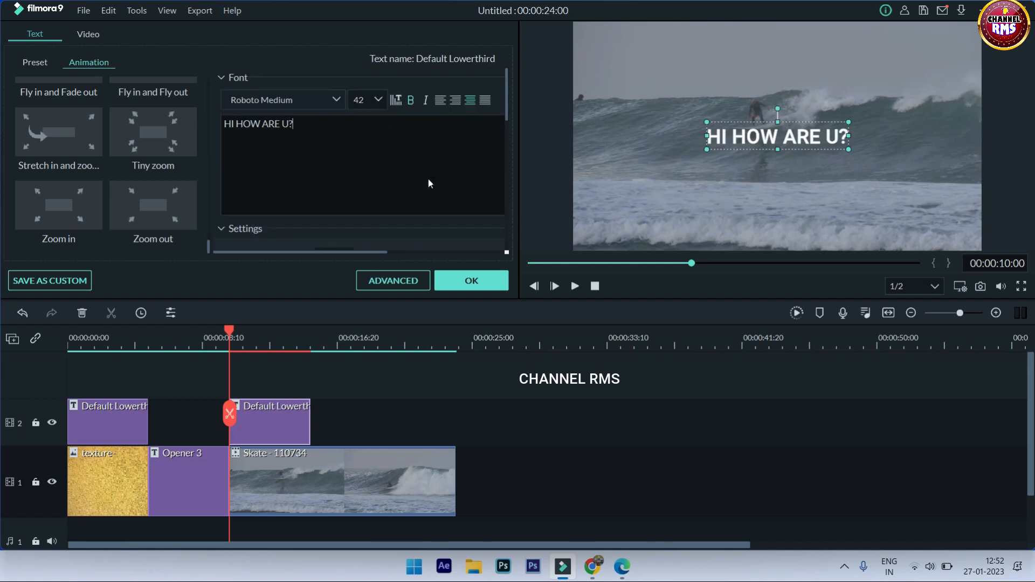
left_click(468, 101)
Step: Set the title's font to Roboto Condensed Bold and its size to 62
scroll(418, 189, "down", 5)
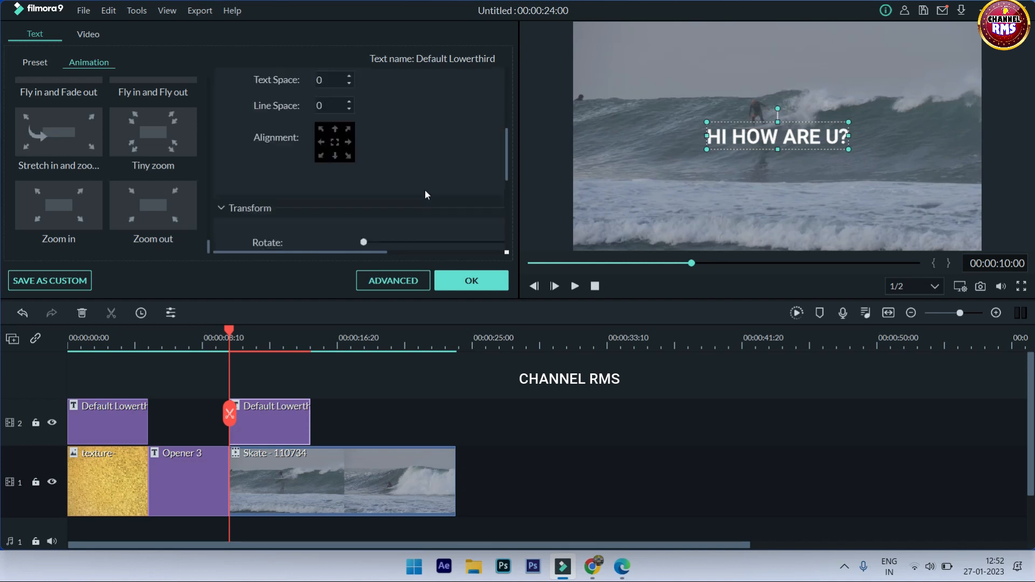
scroll(424, 193, "up", 5)
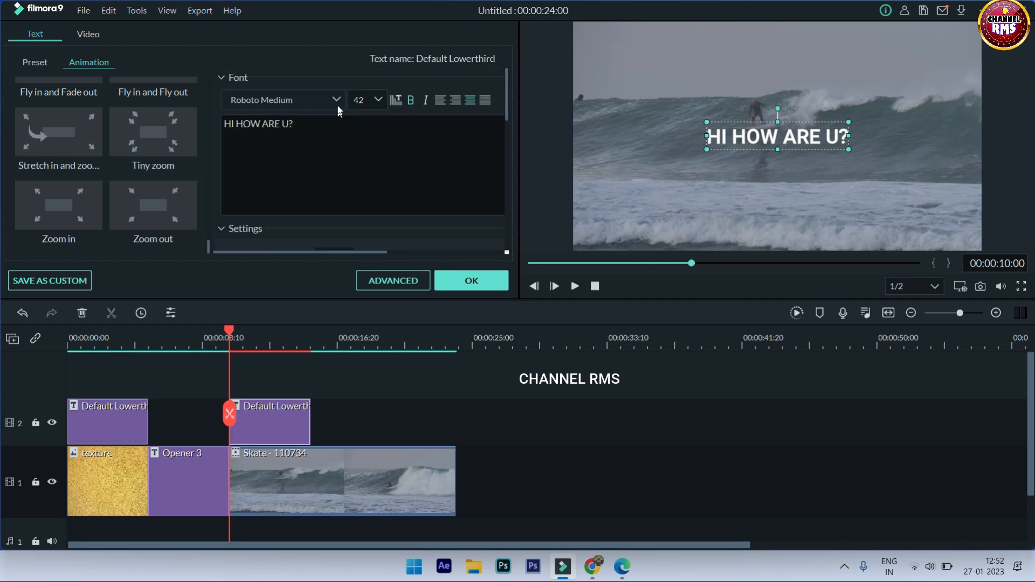
left_click(336, 100)
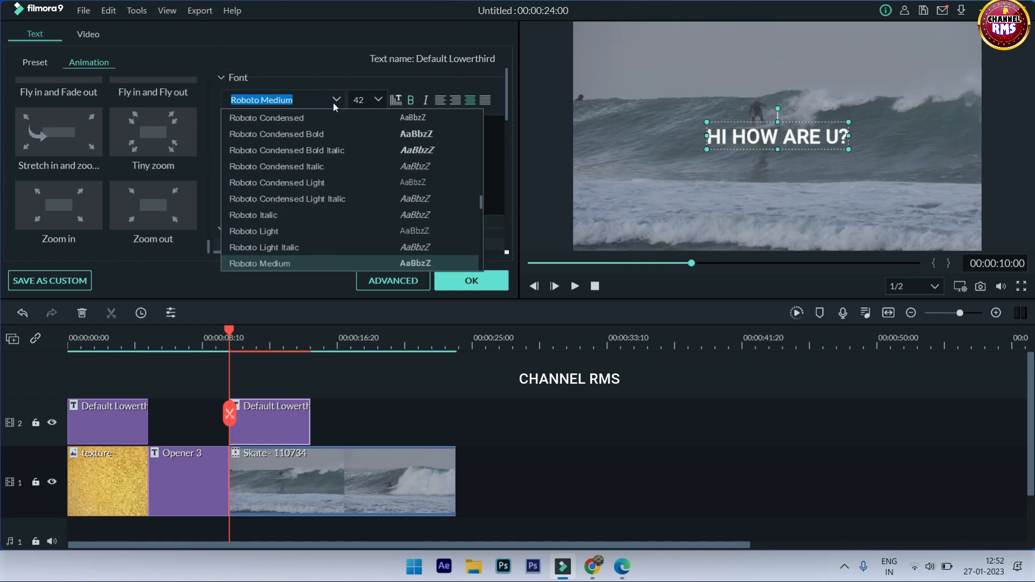
scroll(319, 211, "down", 1)
scroll(322, 212, "down", 6)
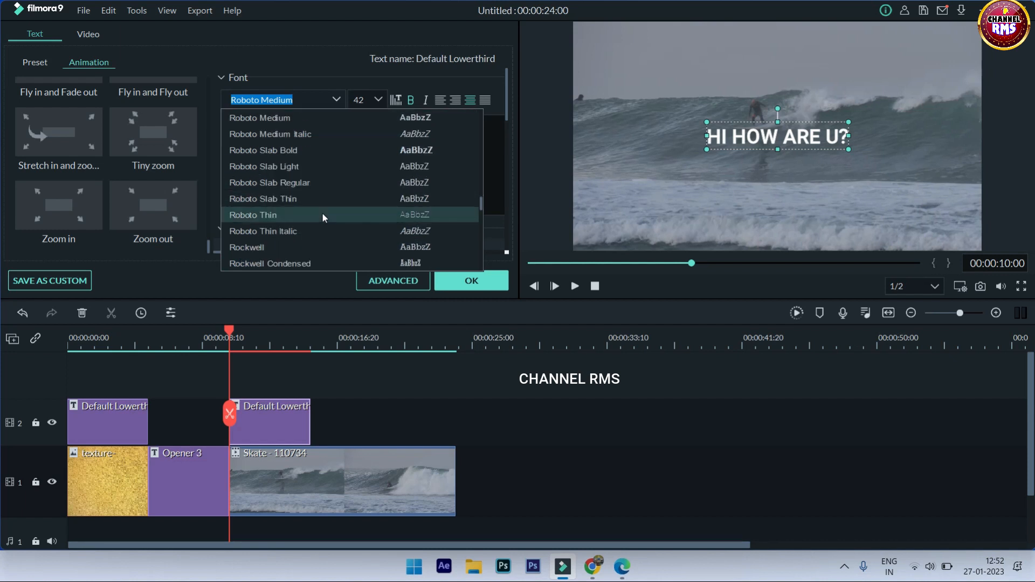
scroll(329, 214, "up", 8)
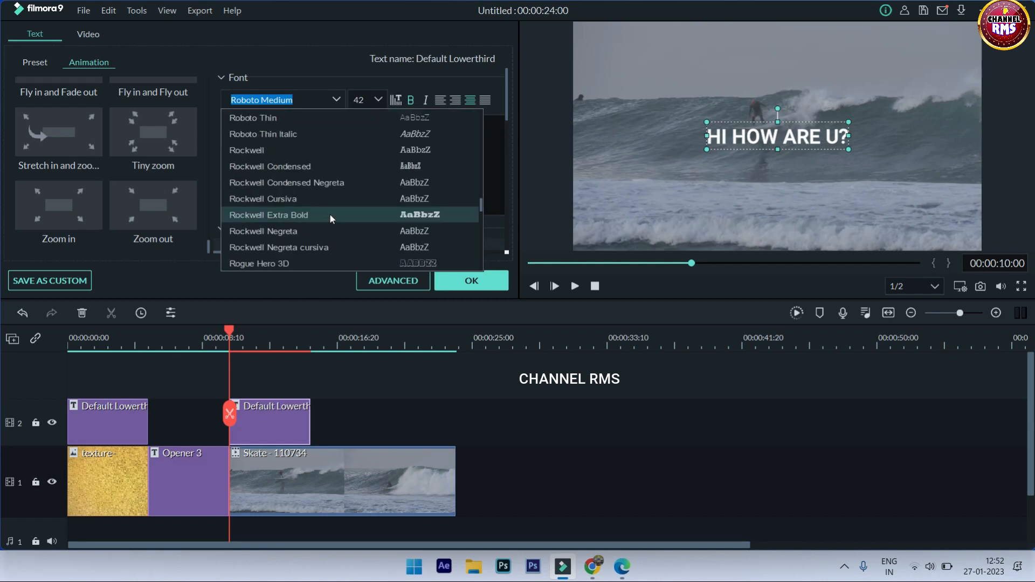
left_click(331, 183)
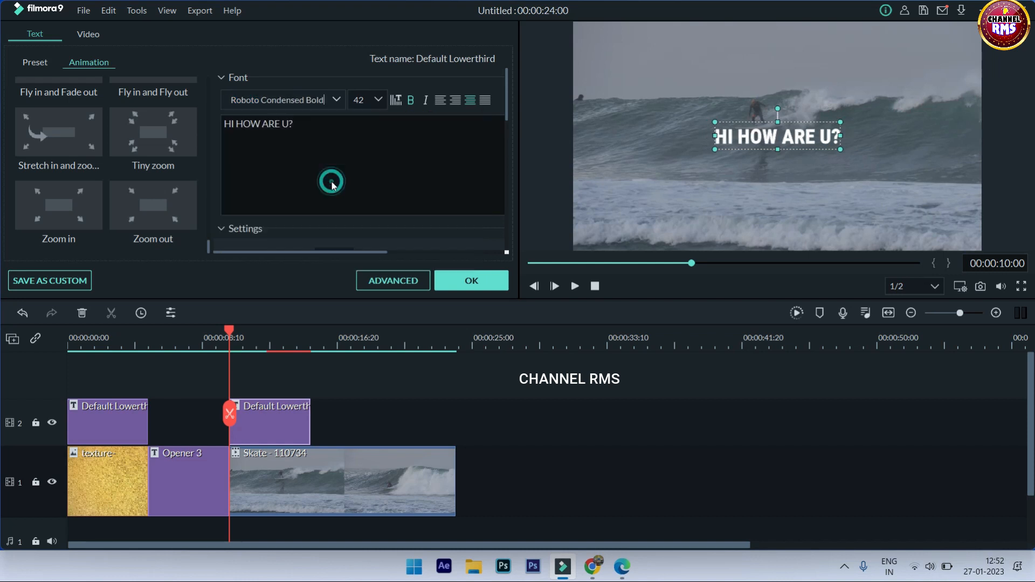
left_click(379, 100)
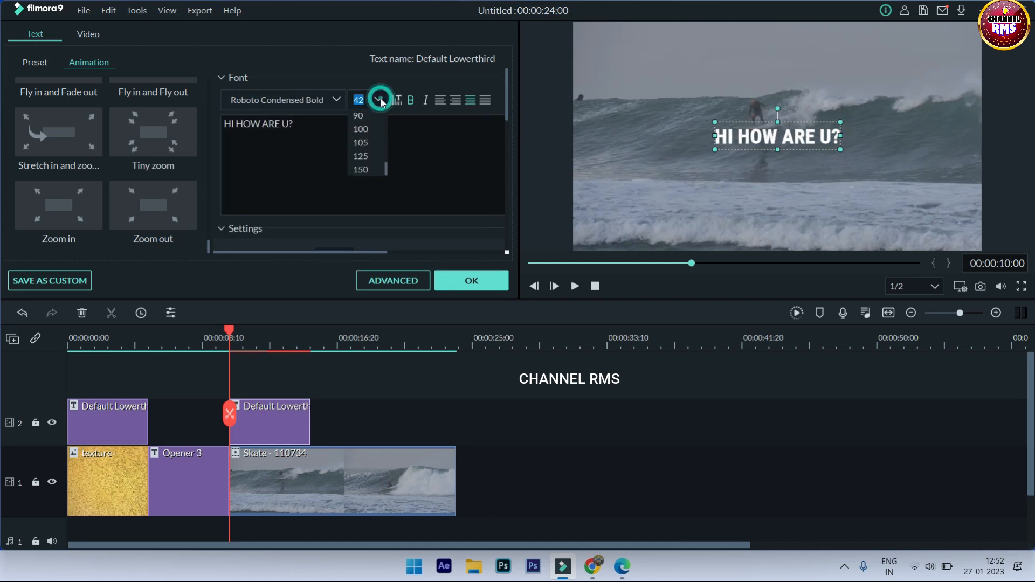
scroll(372, 126, "up", 3)
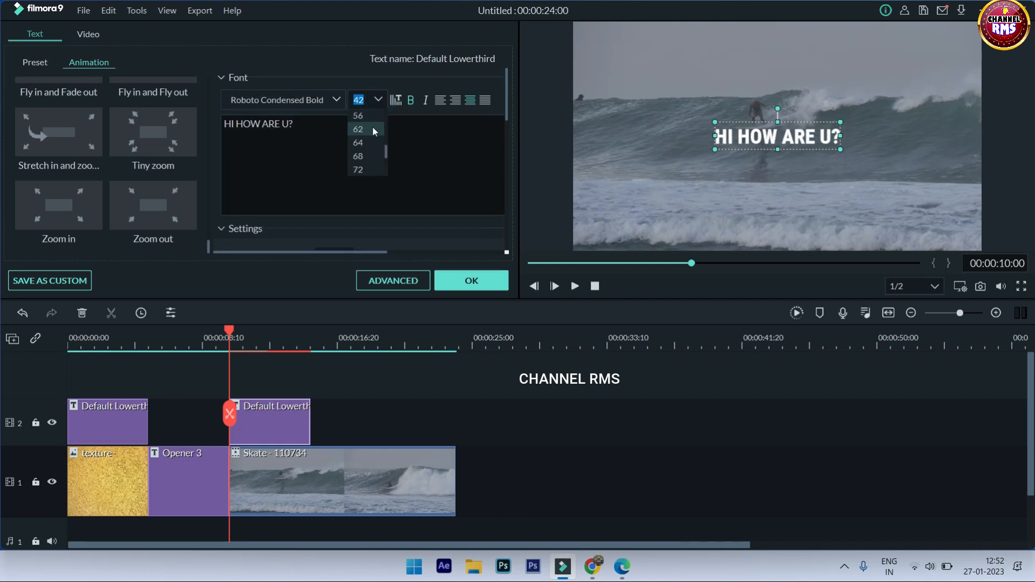
left_click(372, 126)
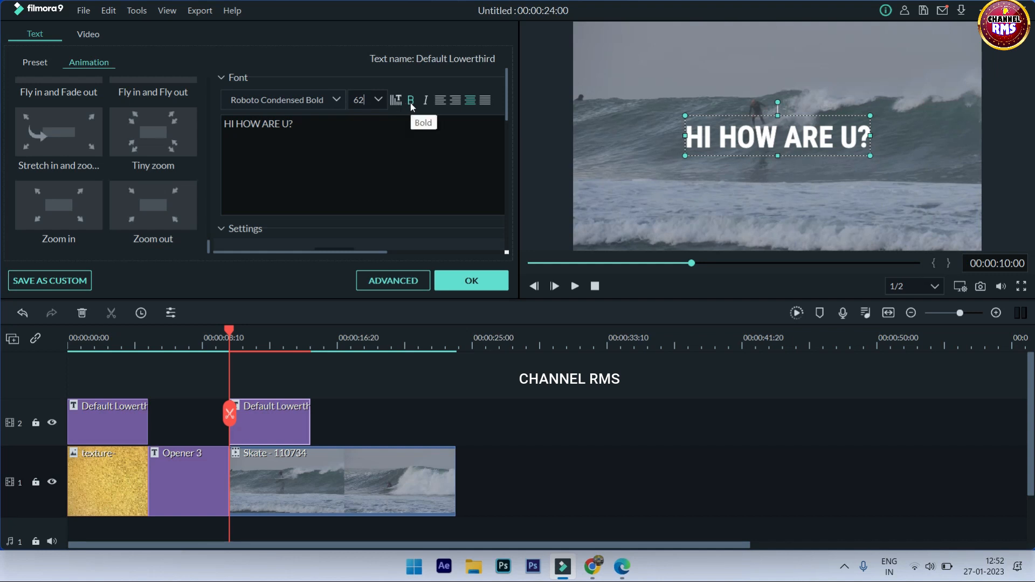
scroll(370, 161, "down", 3)
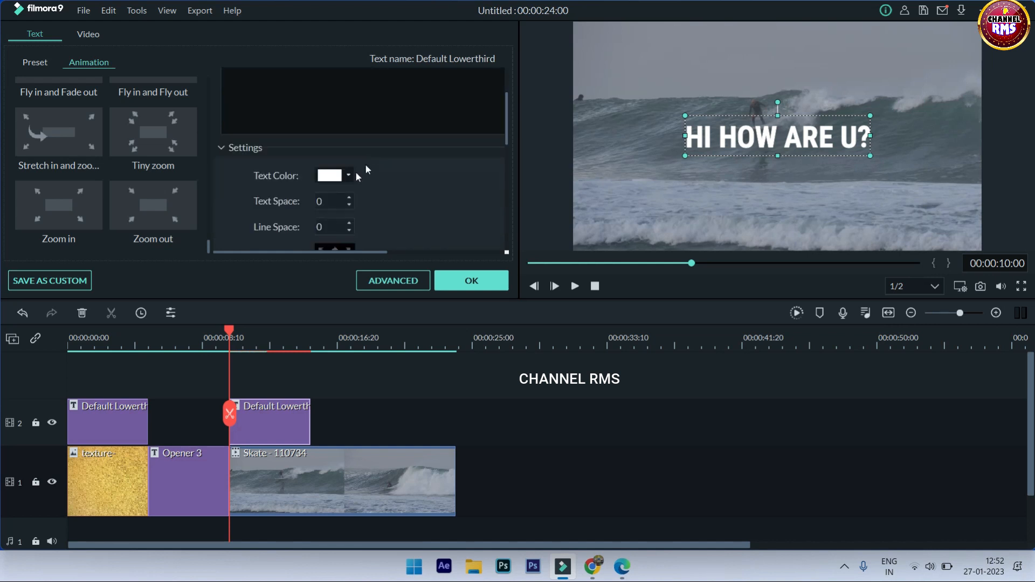
left_click(326, 177)
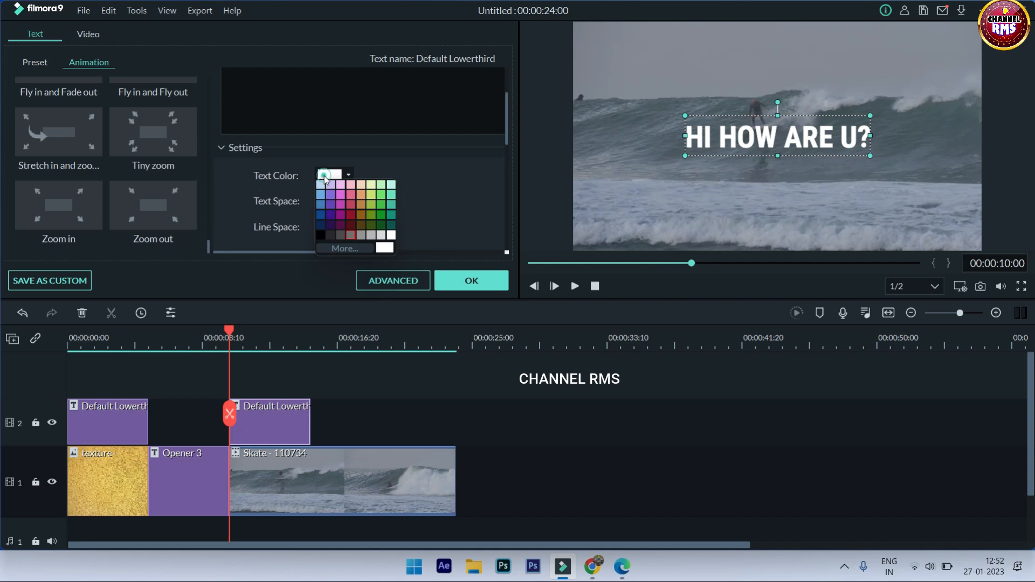
left_click(325, 176)
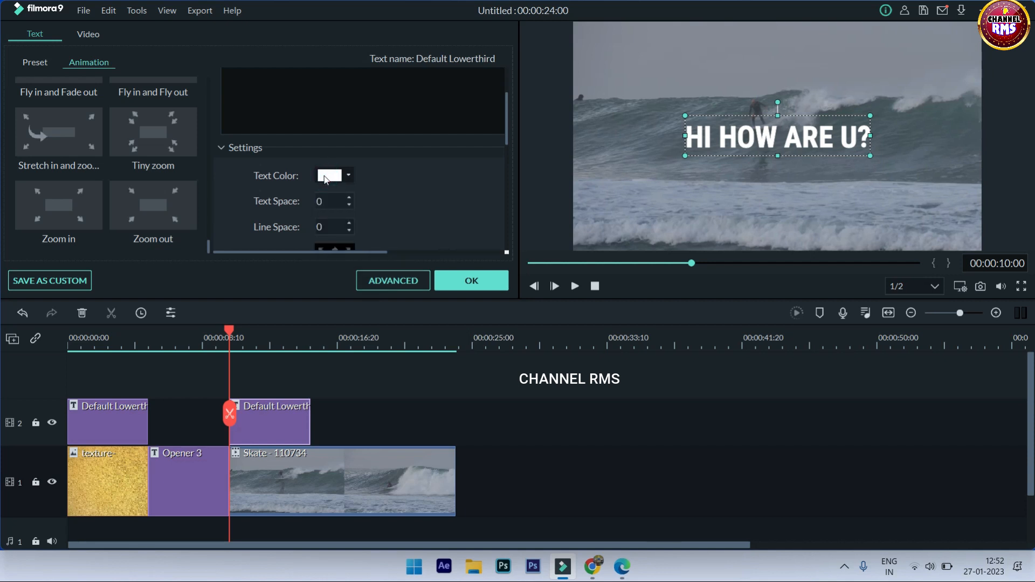
left_click(325, 176)
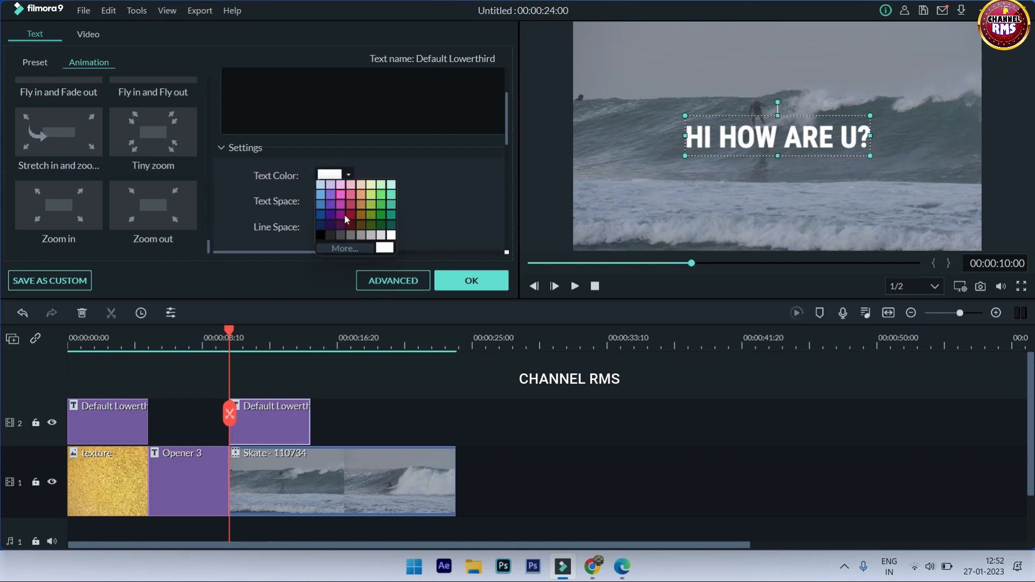
left_click(349, 248)
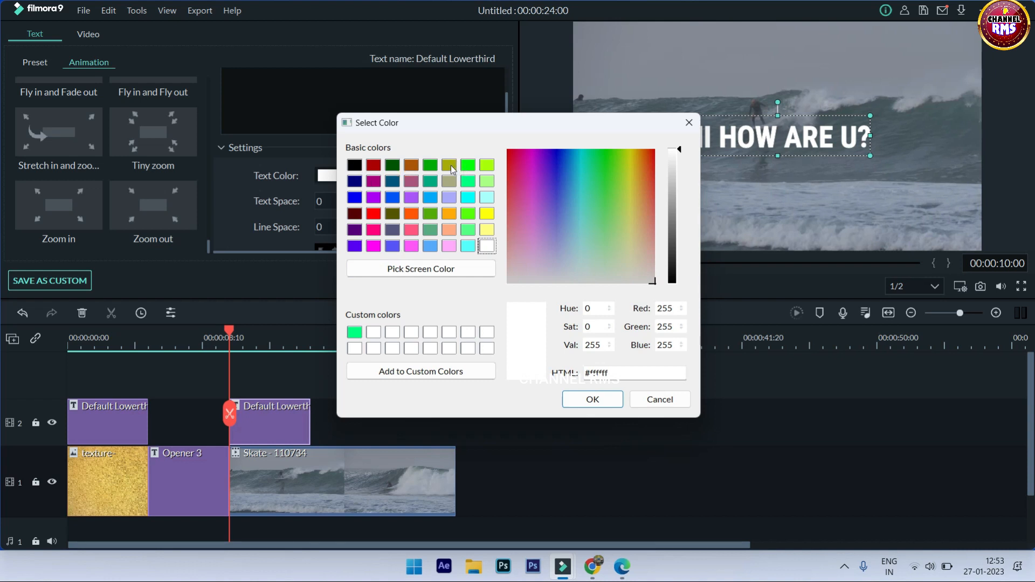
left_click(586, 199)
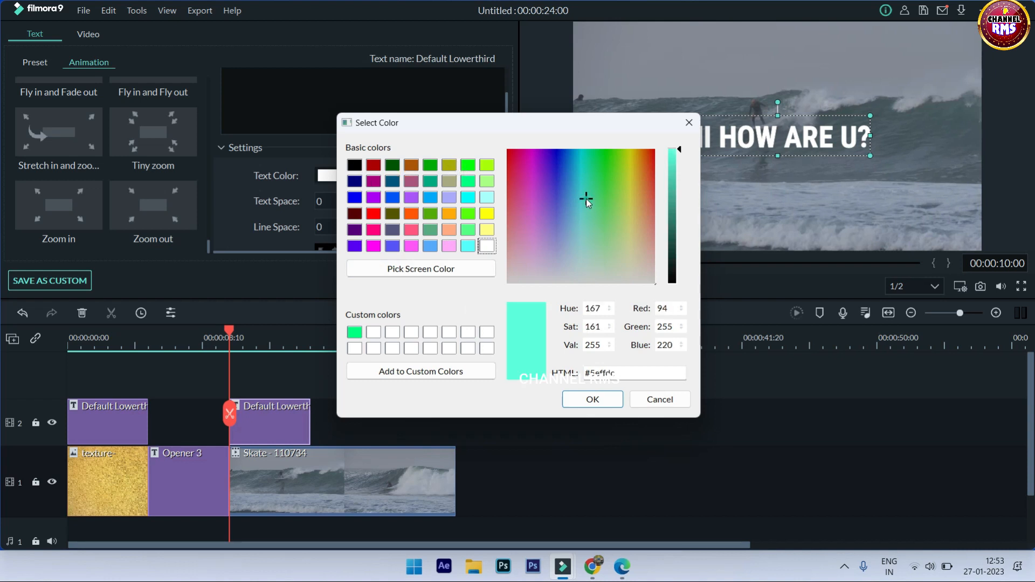
mouse_move(587, 199)
left_mouse_down()
mouse_move(529, 167)
mouse_move(546, 250)
mouse_move(605, 207)
left_mouse_up()
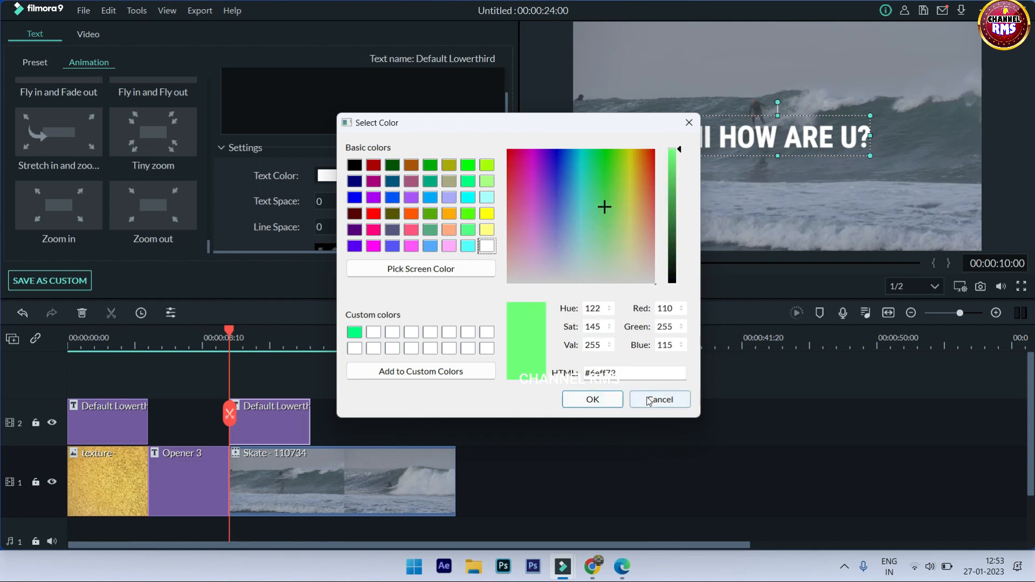
key("Escape")
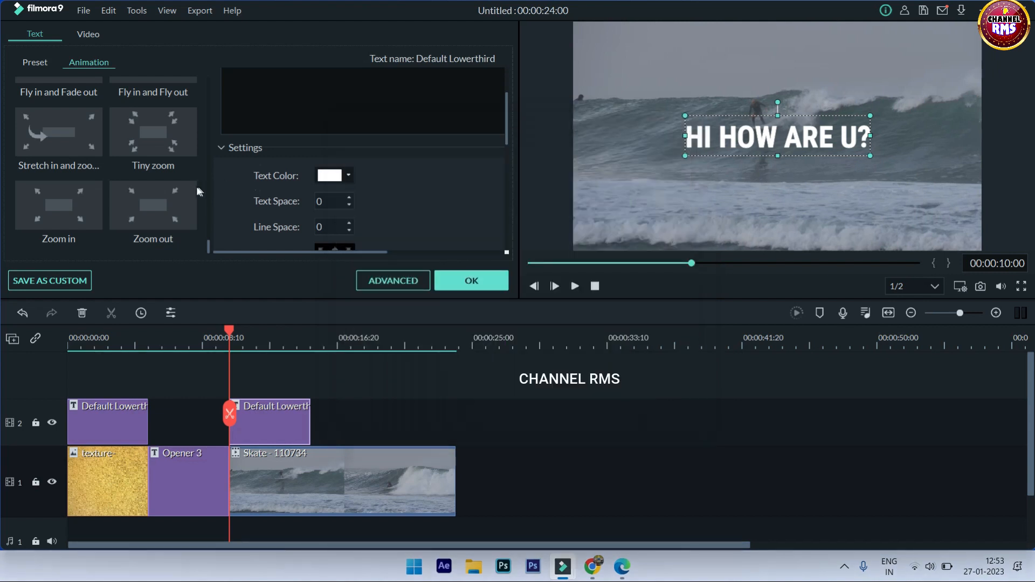
Step: Apply the Text style 14 preset to the "HI HOW ARE U?" title
scroll(422, 247, "up", 3)
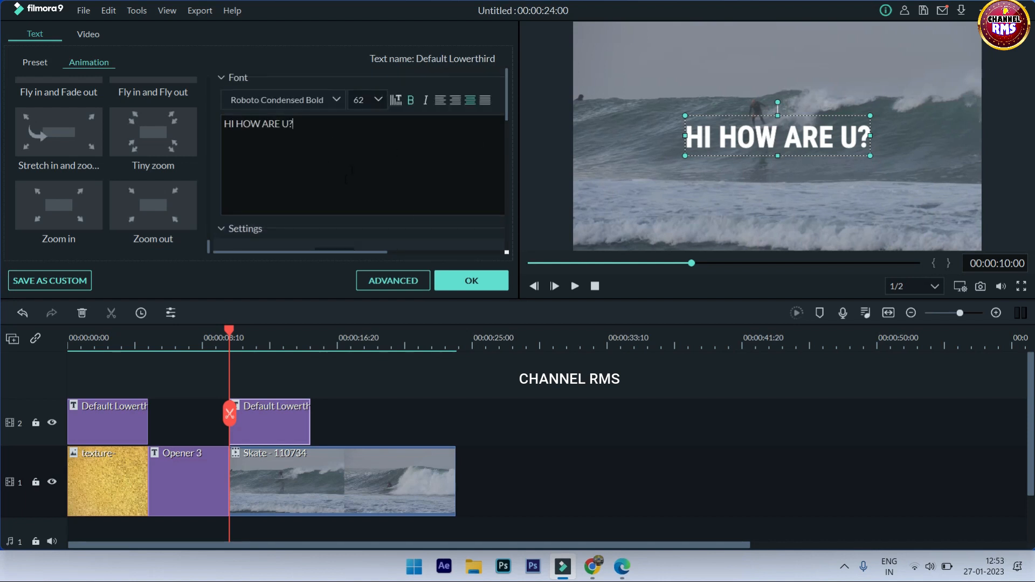
left_click(40, 63)
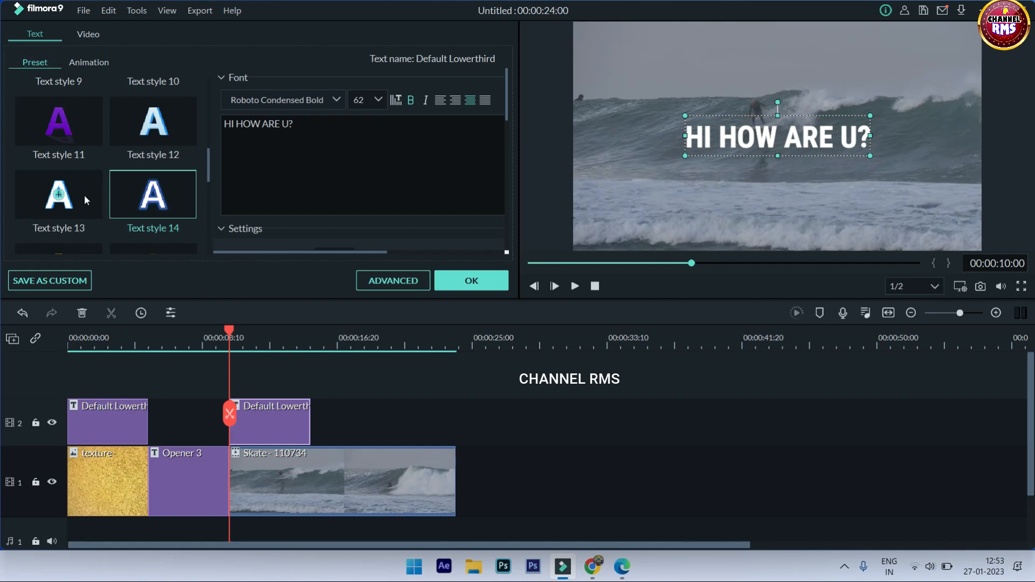
scroll(84, 203, "up", 1)
scroll(82, 212, "up", 5)
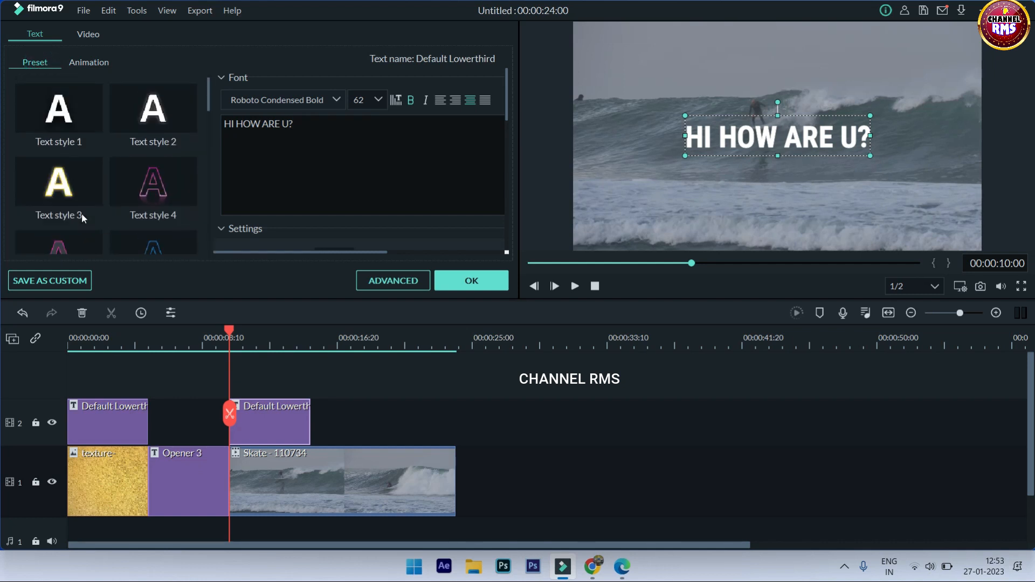
scroll(84, 213, "down", 7)
scroll(103, 216, "down", 3)
scroll(127, 201, "up", 5)
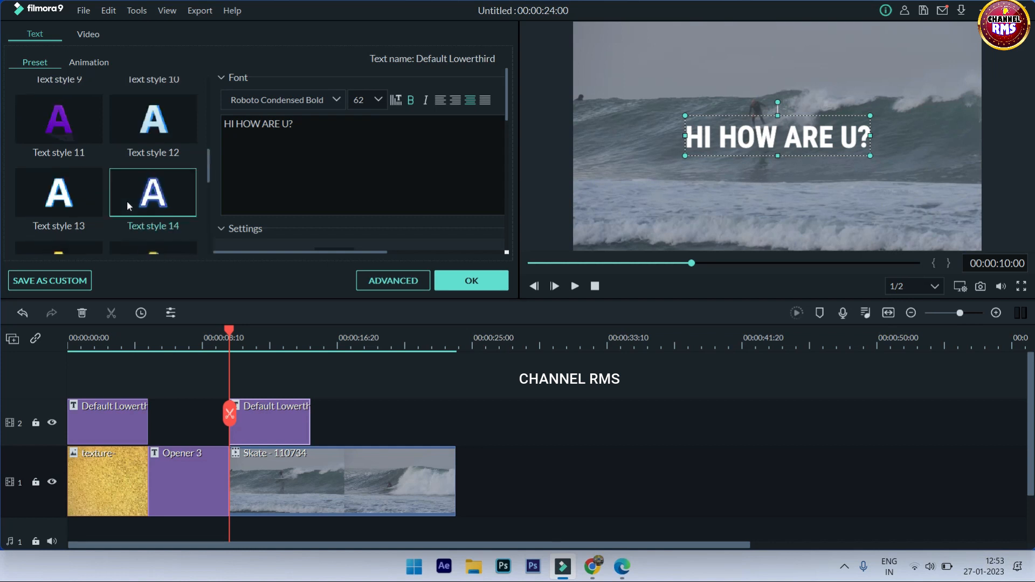
left_click(121, 198)
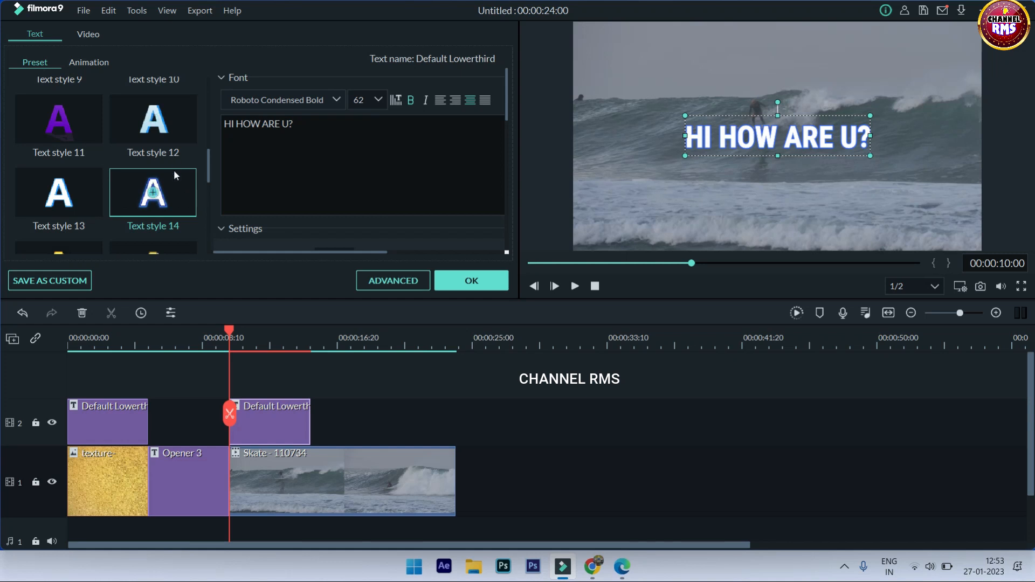
scroll(178, 156, "up", 5)
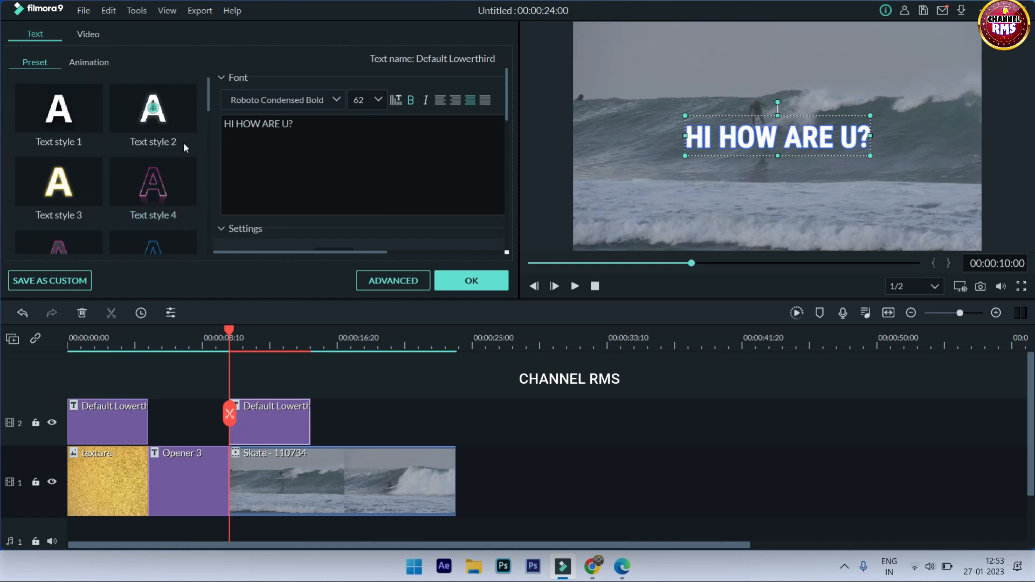
Step: Apply the Wavy style animation to the "HI HOW ARE U?" title
left_click(89, 62)
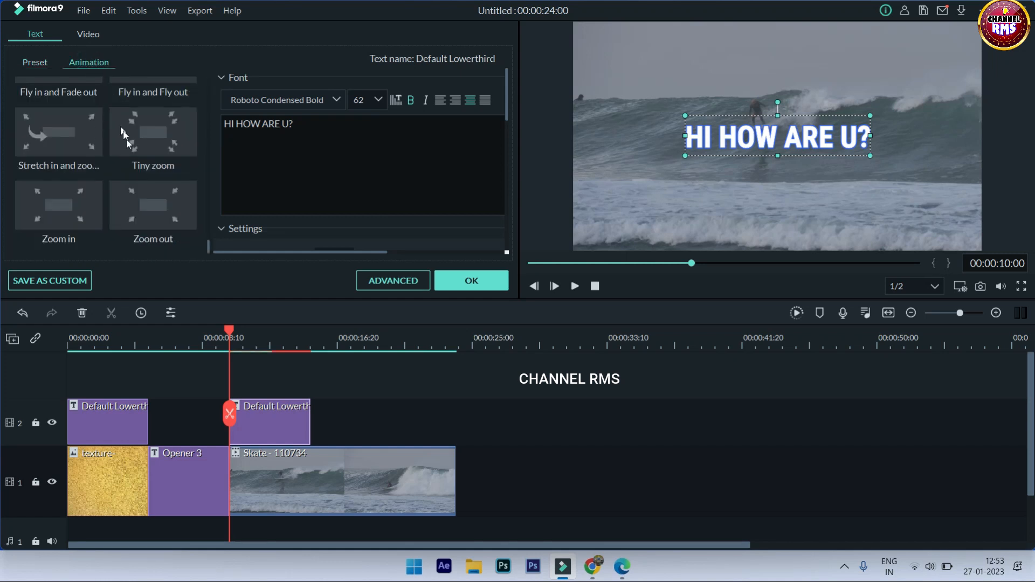
scroll(141, 160, "up", 15)
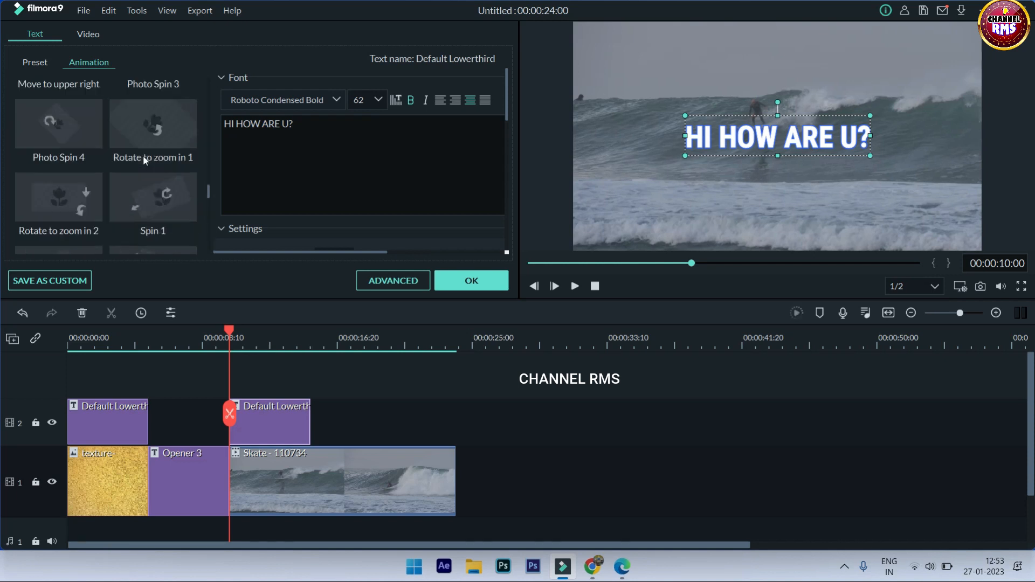
scroll(144, 155, "up", 5)
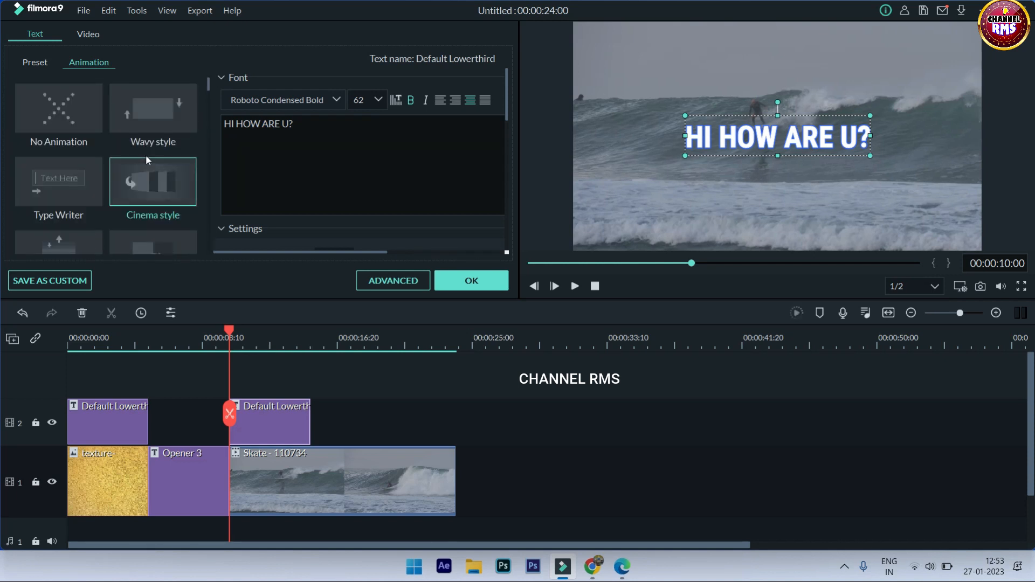
left_click(158, 115)
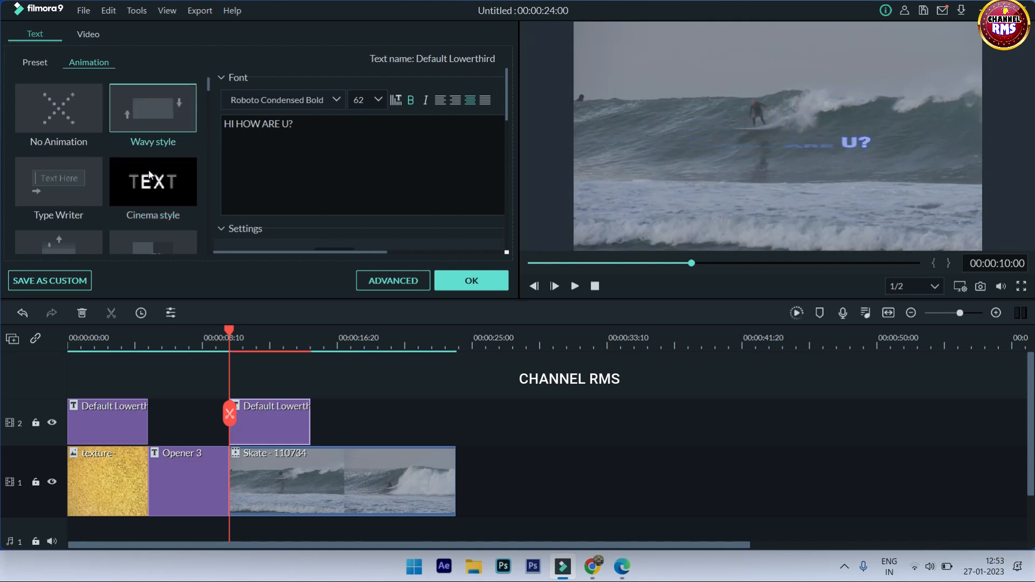
scroll(148, 177, "down", 5)
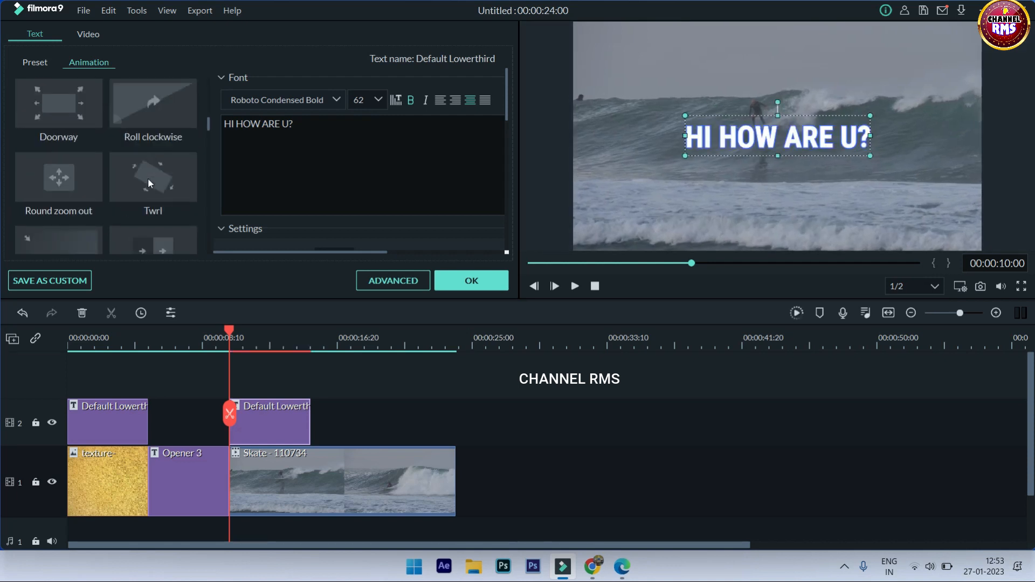
scroll(148, 178, "down", 10)
scroll(149, 185, "up", 15)
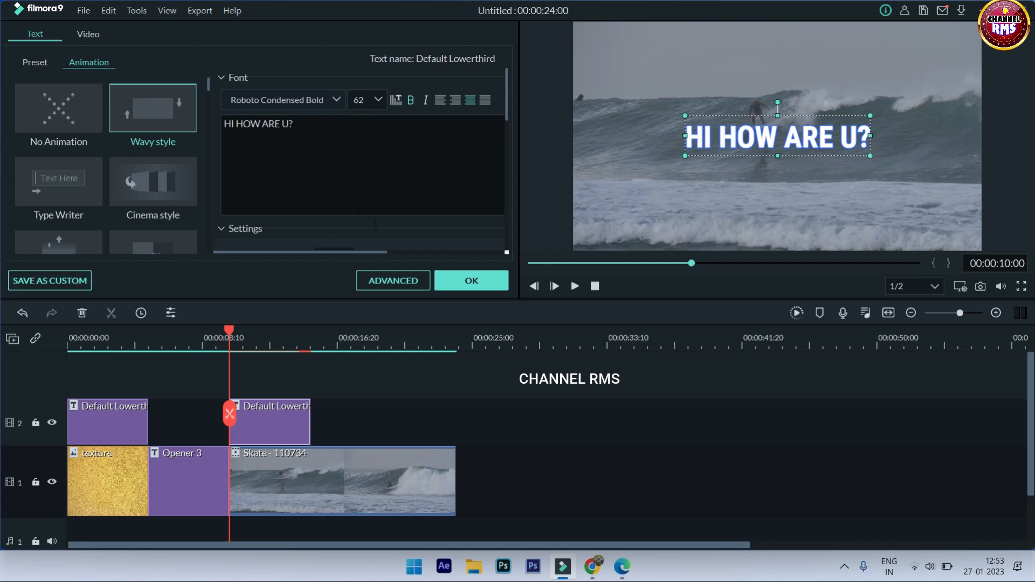
Step: Examine the title's text settings, transform and compositing options, including the available blending modes
scroll(377, 228, "down", 5)
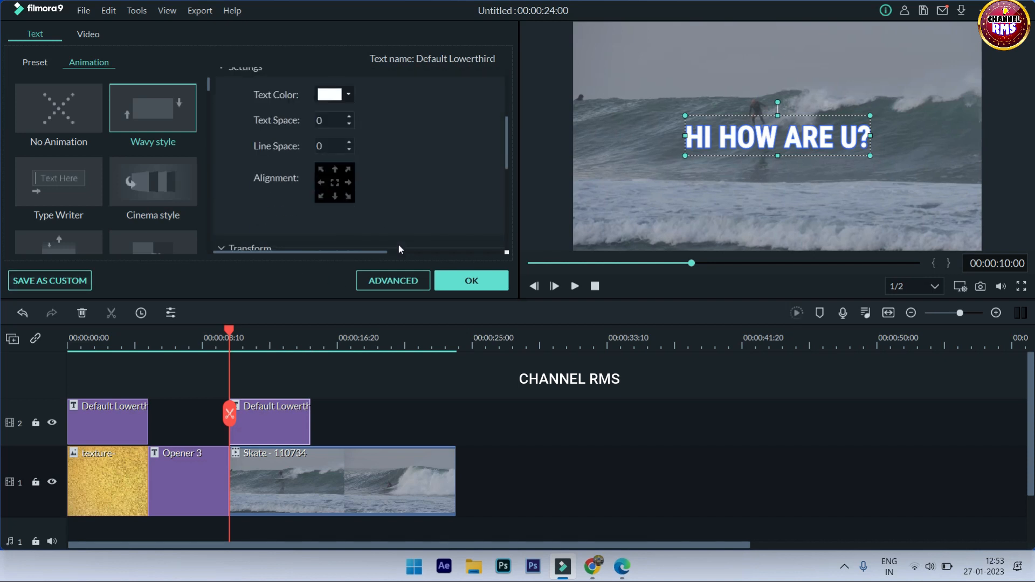
scroll(401, 247, "down", 3)
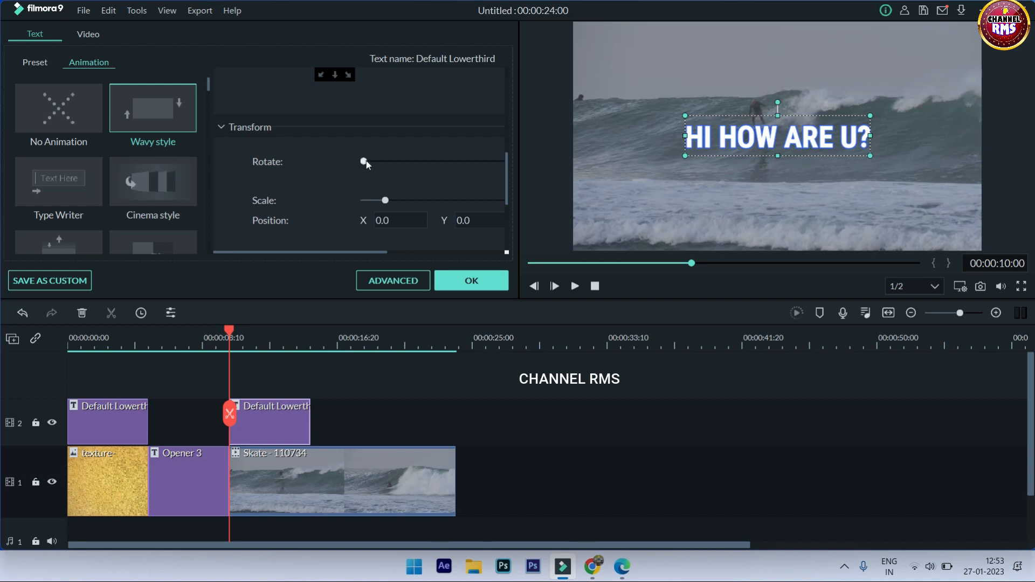
mouse_move(364, 160)
left_mouse_down()
mouse_move(389, 159)
mouse_move(351, 160)
left_mouse_up()
scroll(303, 199, "down", 3)
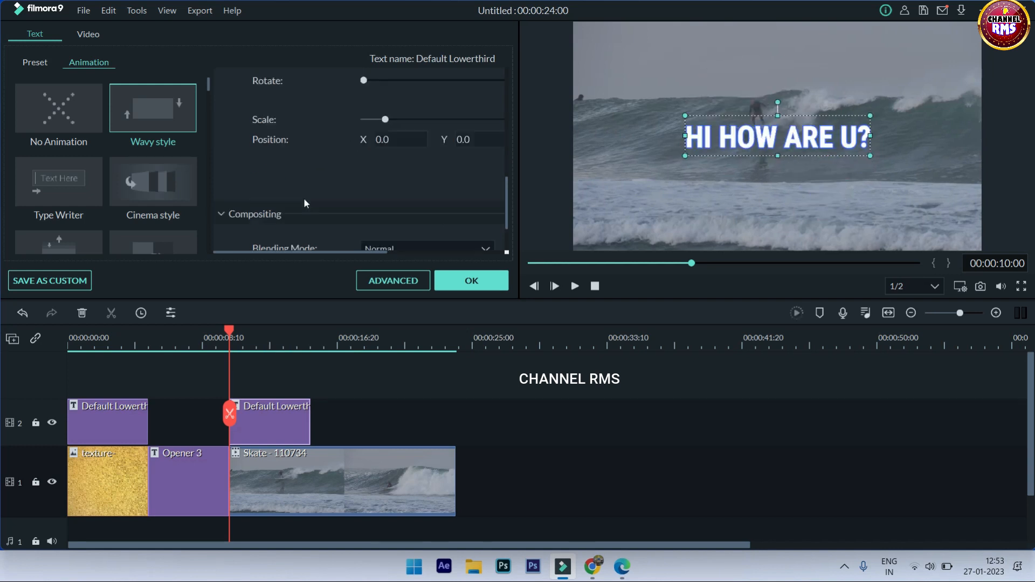
scroll(303, 210, "down", 1)
left_click(394, 209)
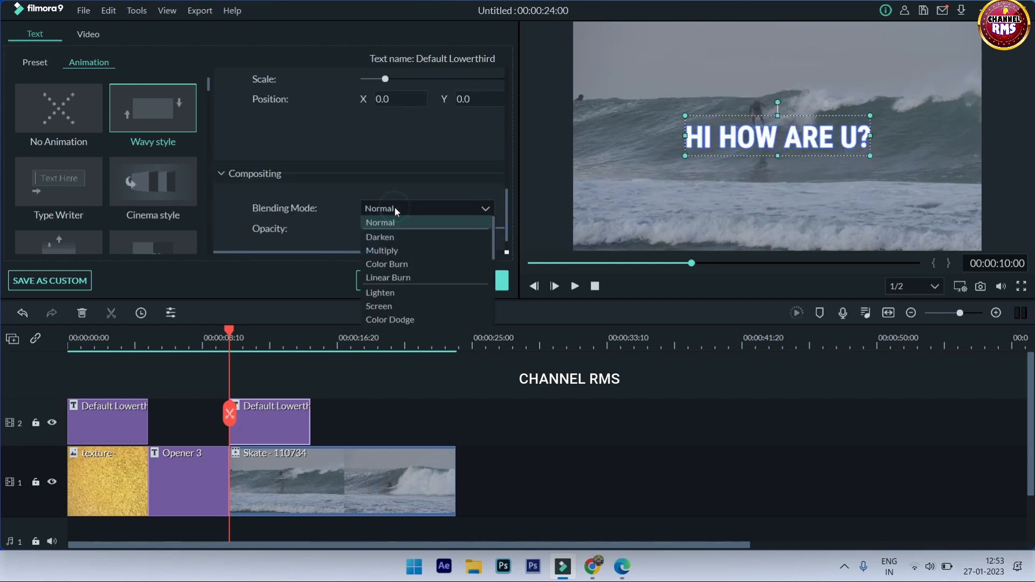
scroll(394, 303, "down", 4)
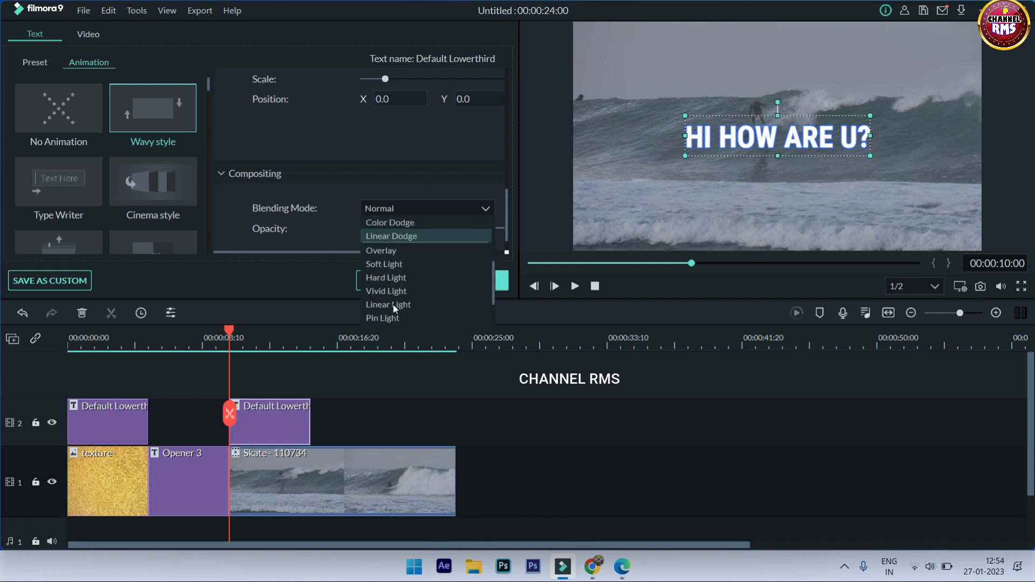
left_click(428, 209)
scroll(399, 213, "down", 1)
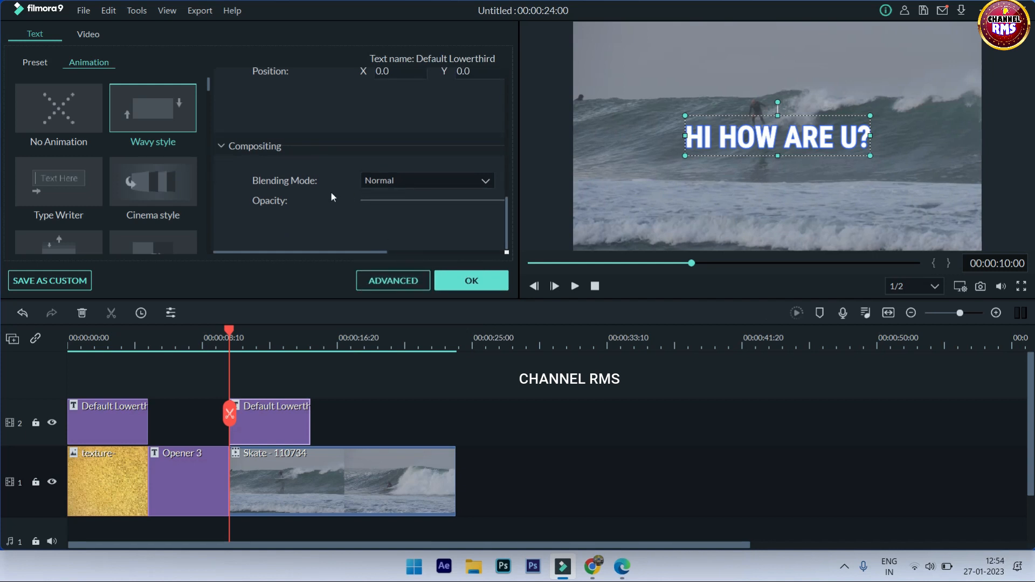
Step: In the advanced text editor, end the title's intro animation at 00:00:00:15, start its outro animation at 00:00:04:20, and preview the timing
left_click(390, 281)
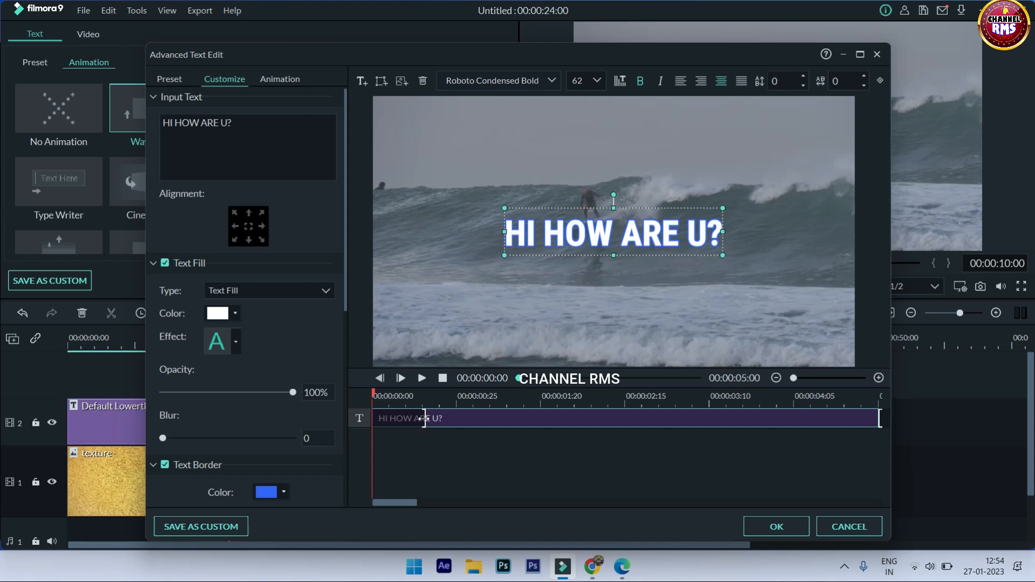
mouse_move(425, 418)
left_mouse_down()
mouse_move(436, 418)
mouse_move(420, 419)
left_mouse_up()
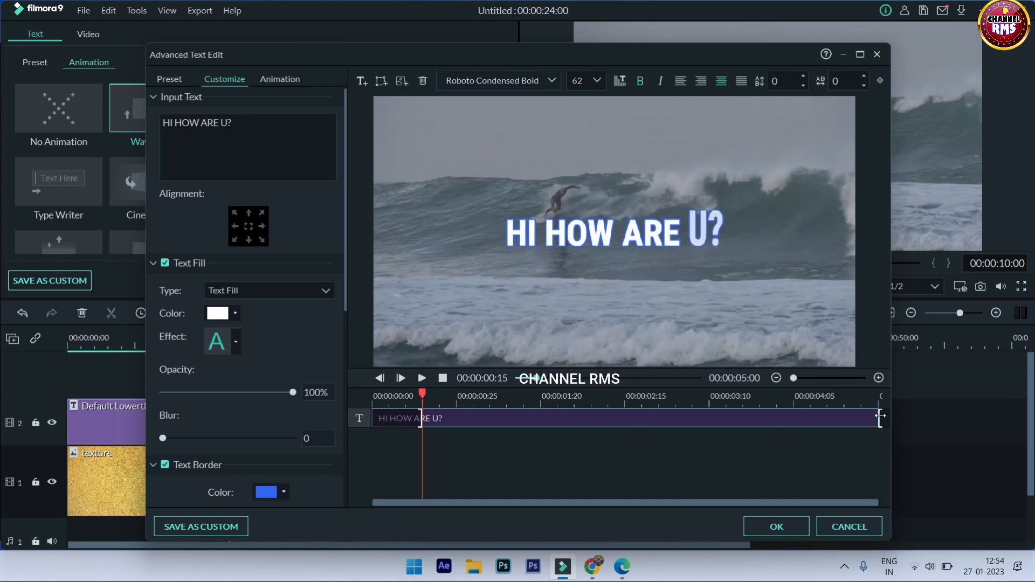
left_click_drag(879, 417, 845, 416)
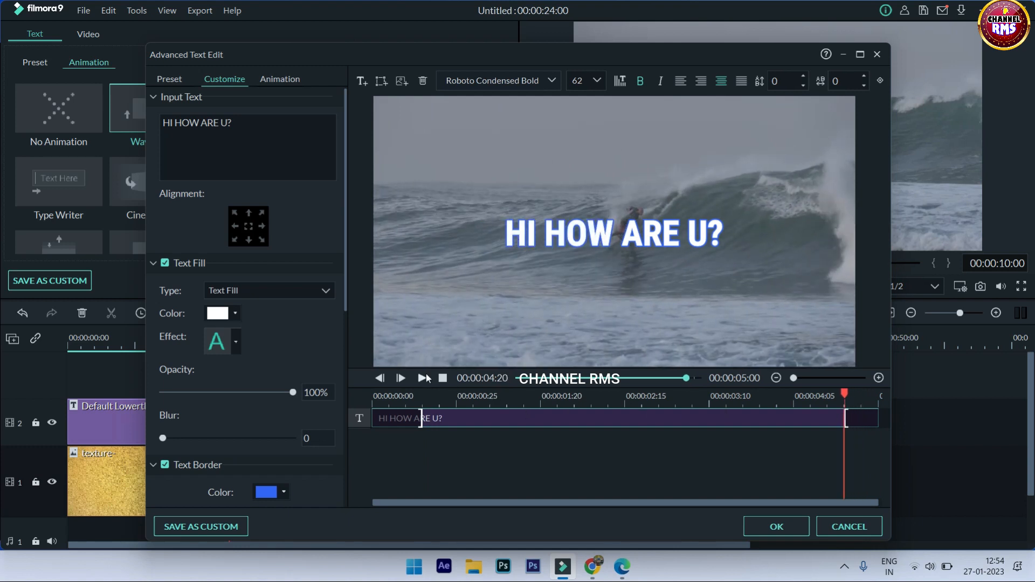
left_click(422, 378)
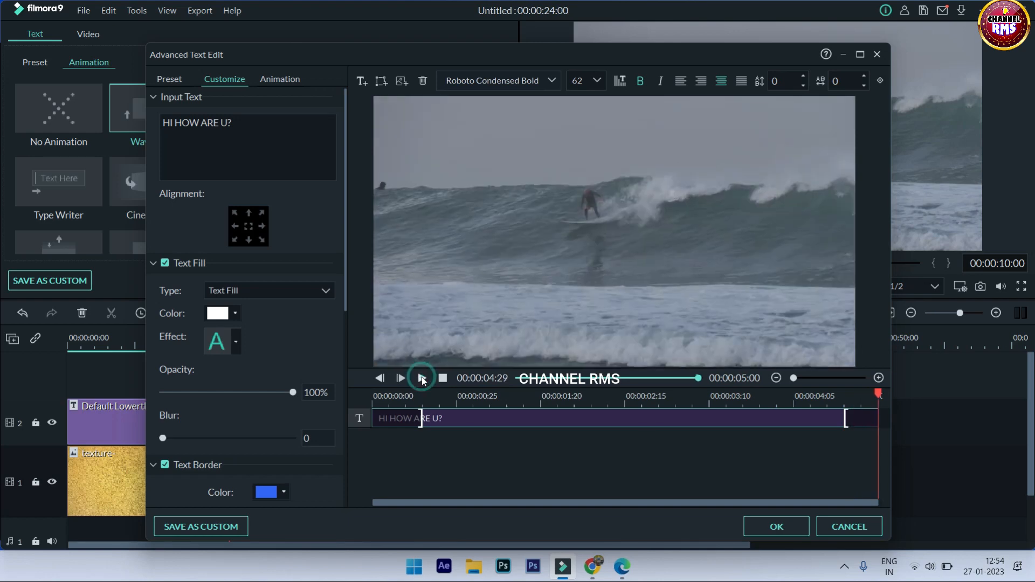
left_click(421, 377)
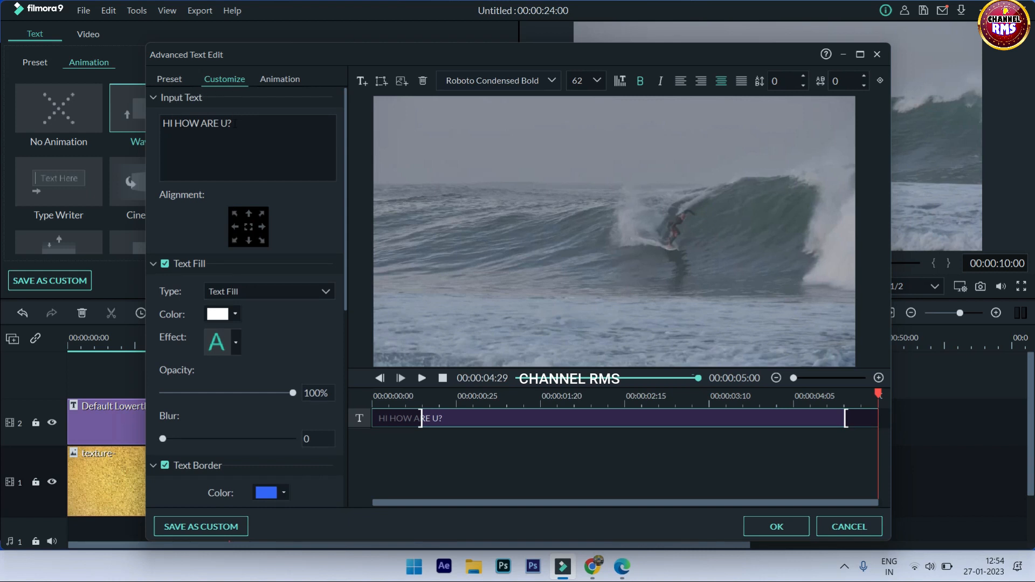
Step: Examine the title's text fill, border and shadow settings in the advanced editor, including the available shadow types
scroll(231, 332, "down", 3)
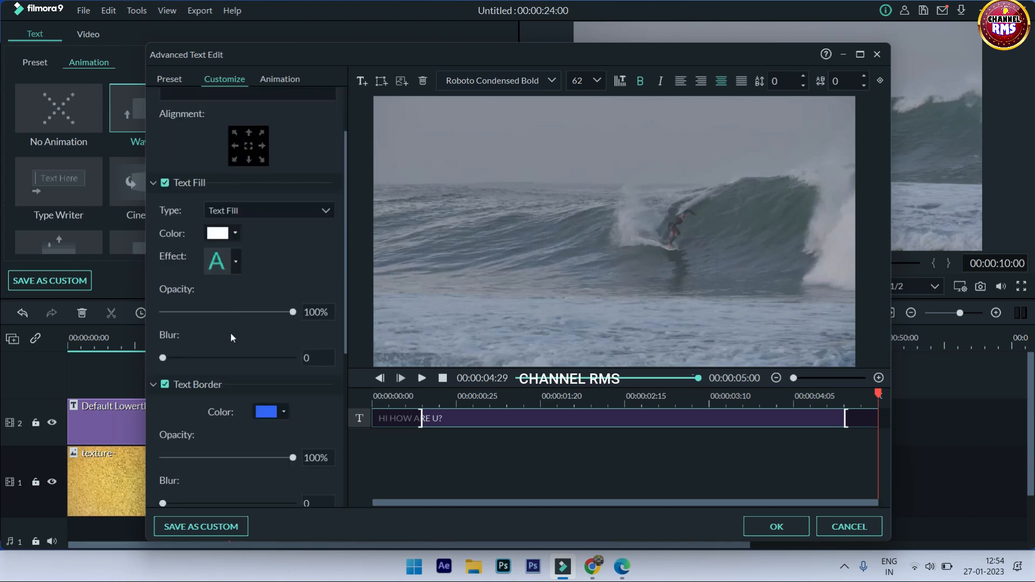
scroll(211, 399, "down", 1)
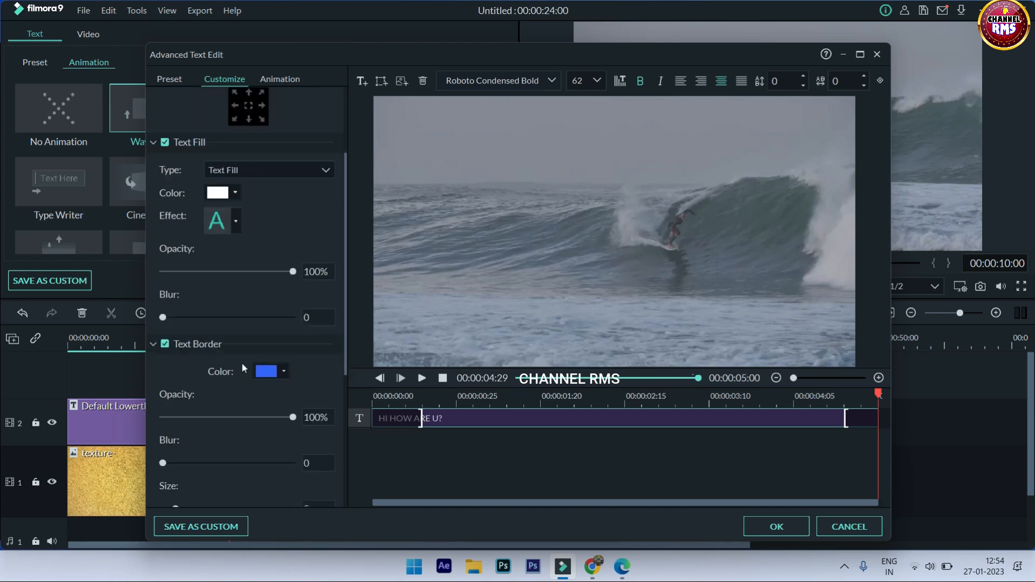
scroll(259, 381, "down", 2)
scroll(257, 380, "down", 2)
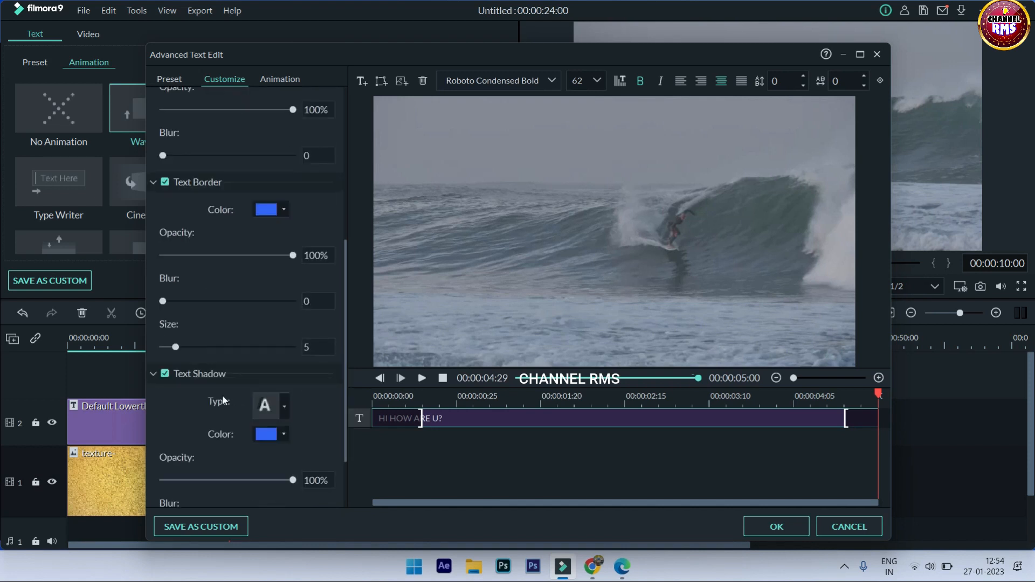
left_click(154, 374)
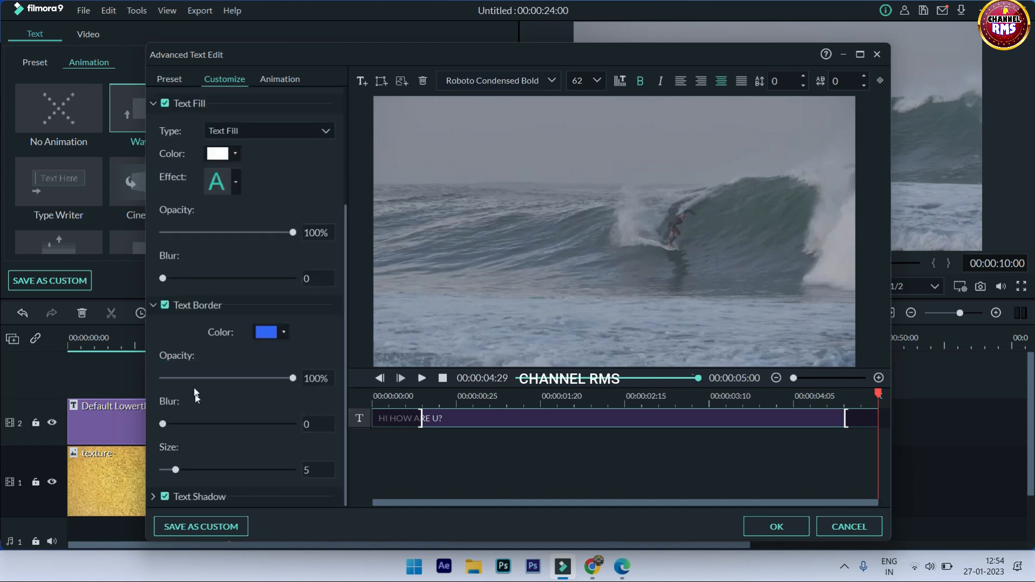
left_click(154, 496)
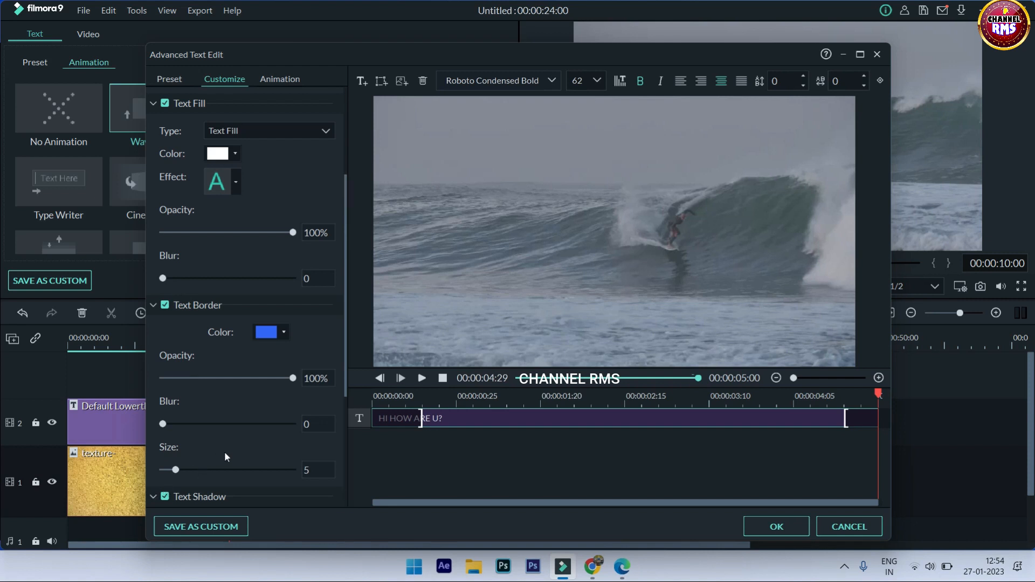
scroll(224, 451, "down", 4)
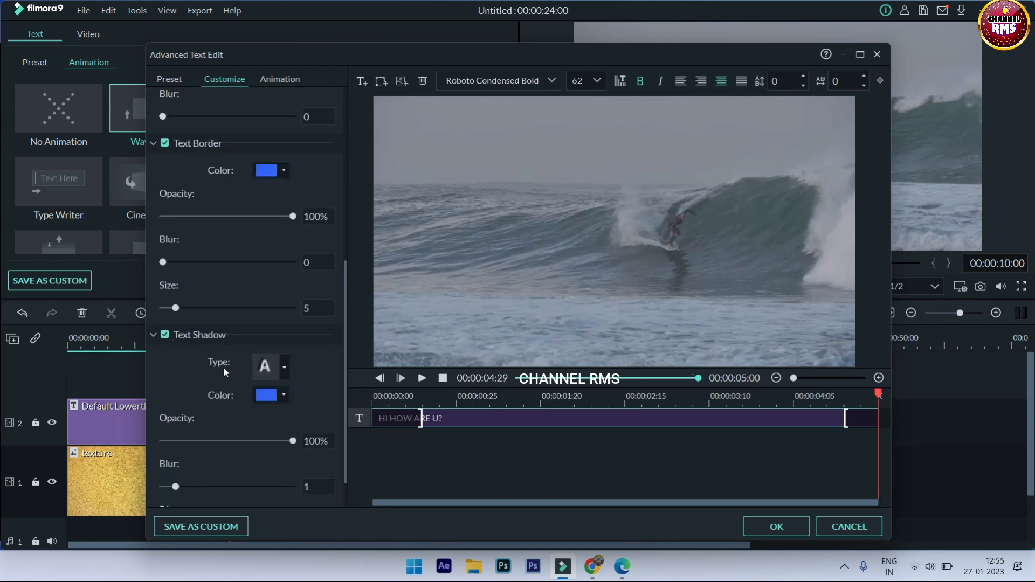
left_click(285, 367)
left_click(296, 400)
left_click(283, 368)
left_click(296, 405)
scroll(297, 404, "down", 1)
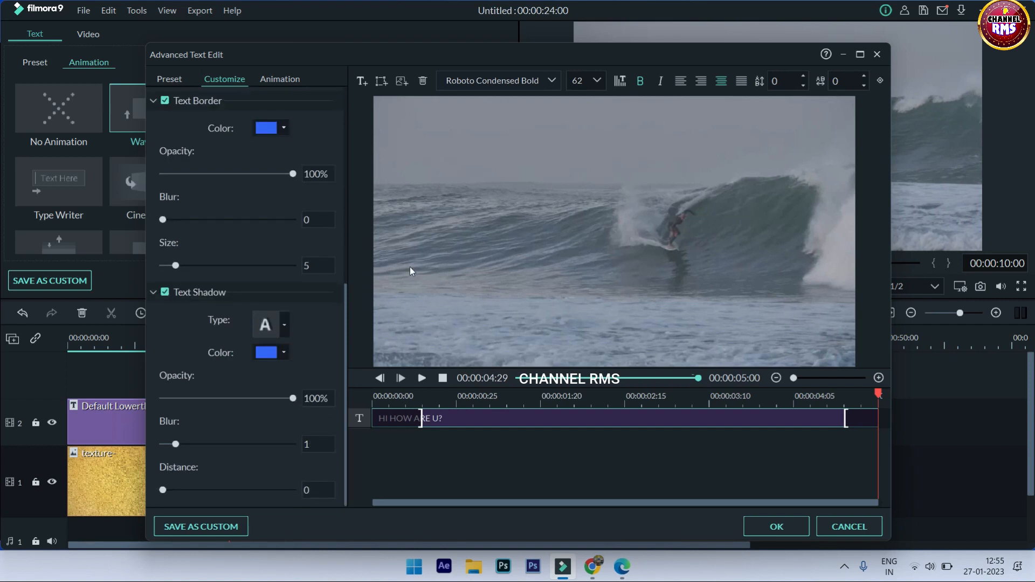
Step: Increase the text shadow distance of the "HI HOW ARE U?" title in the advanced text editor
scroll(299, 298, "up", 6)
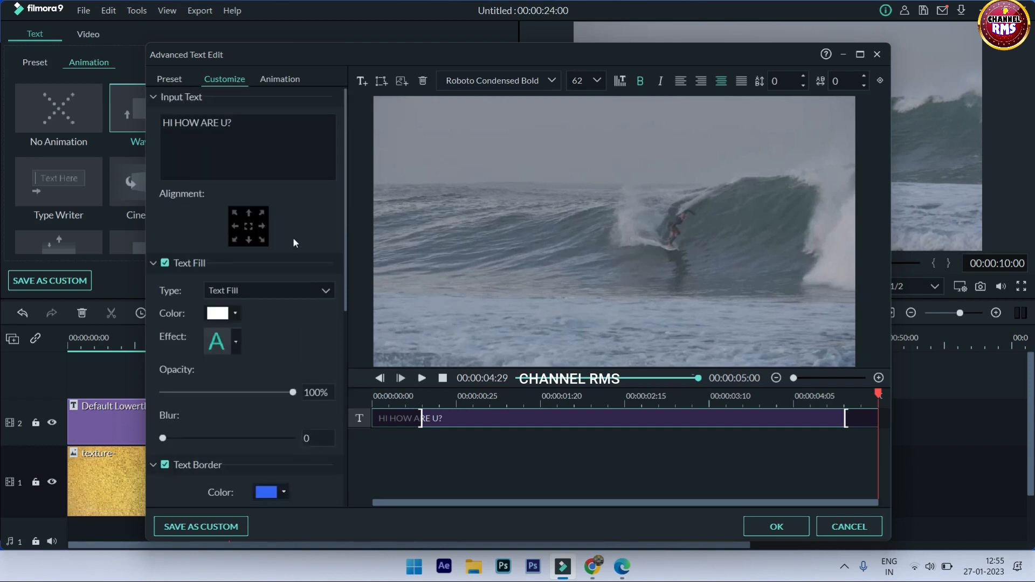
left_click(278, 152)
left_click(453, 414)
left_click_drag(879, 397, 450, 400)
scroll(263, 420, "down", 5)
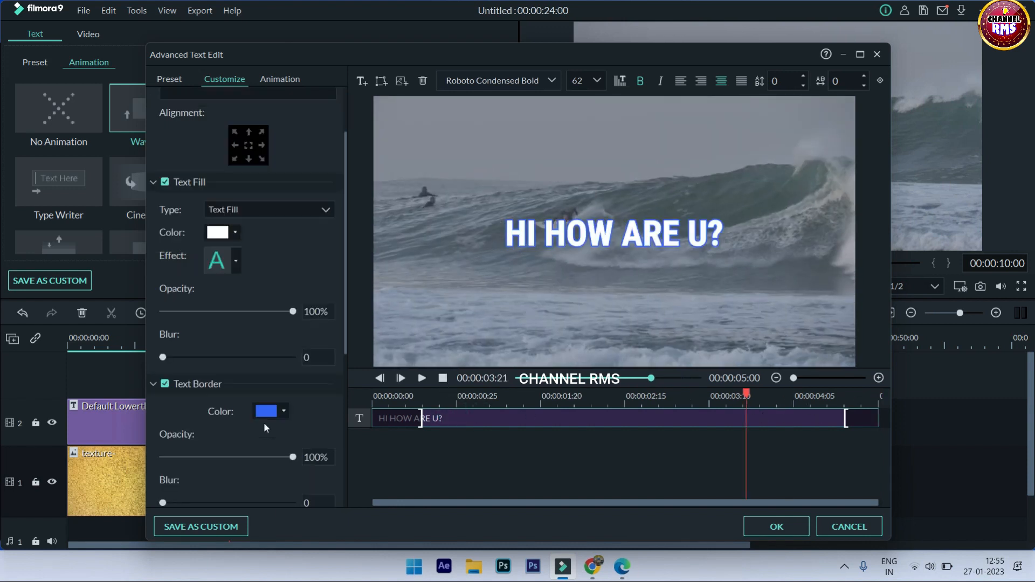
scroll(264, 419, "down", 3)
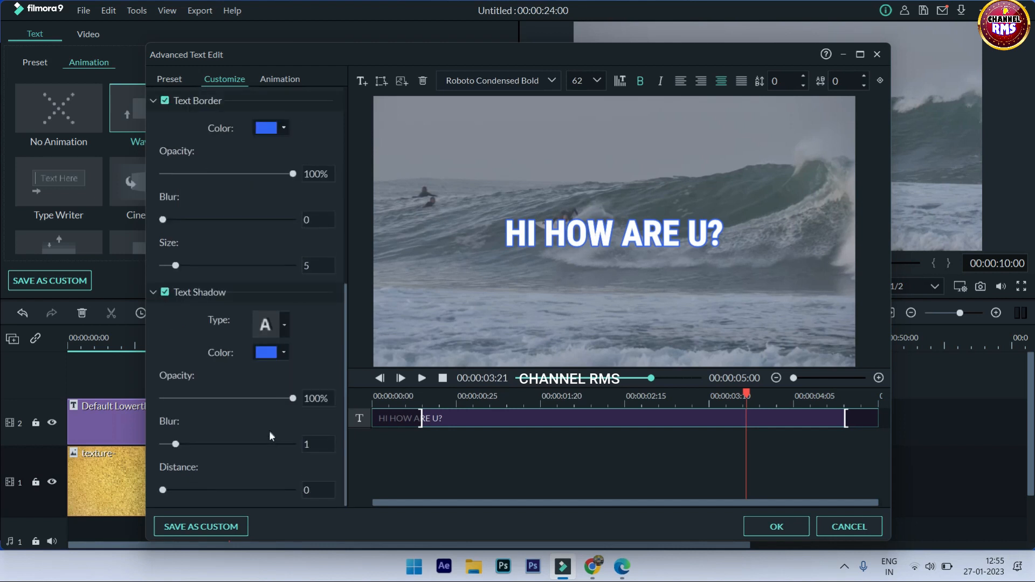
left_click_drag(166, 490, 201, 491)
Step: Examine the advanced editor's animation presets, text box shapes and image insertion option
left_click(280, 80)
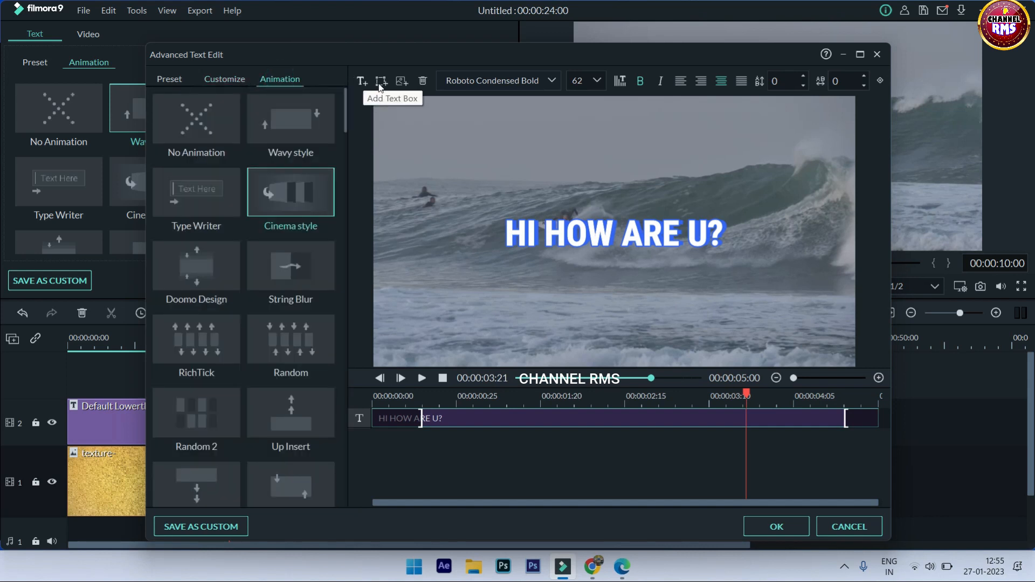
left_click(381, 80)
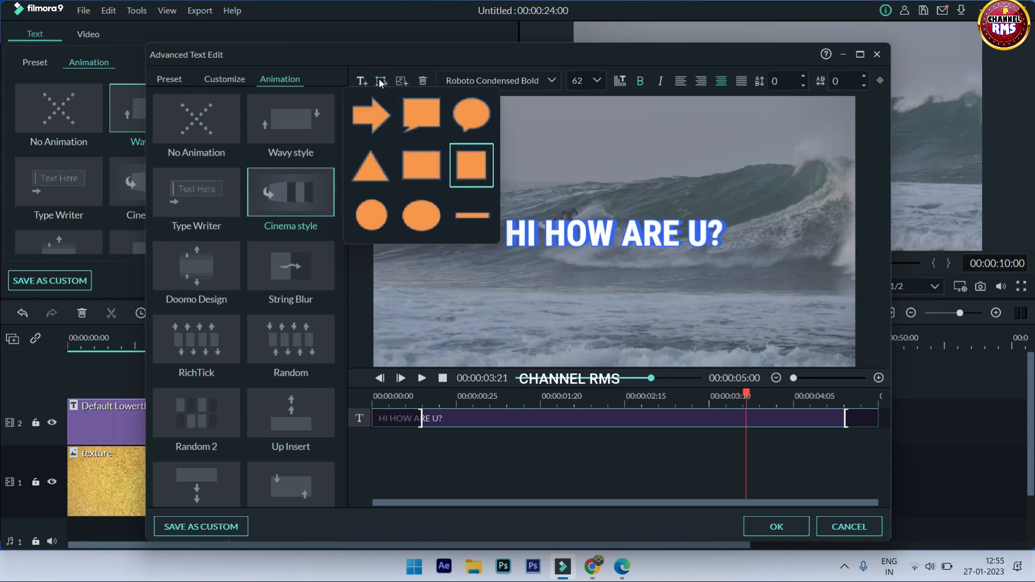
left_click(380, 81)
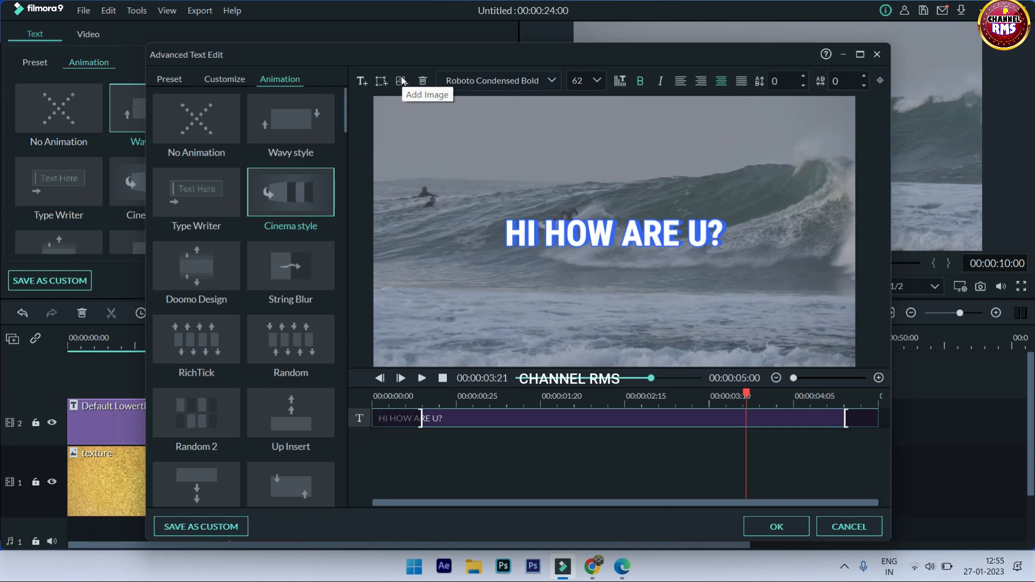
left_click(401, 81)
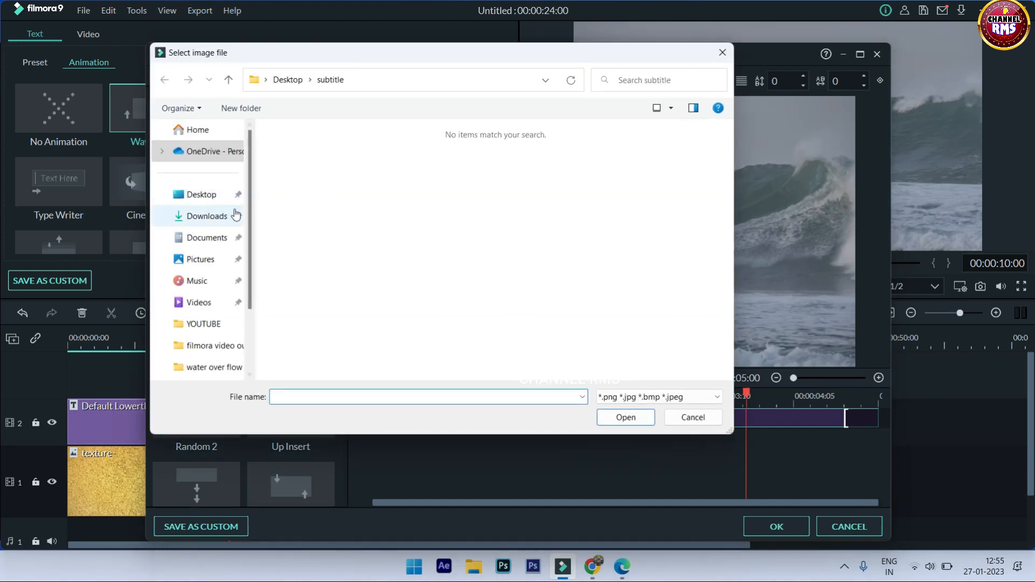
left_click(723, 52)
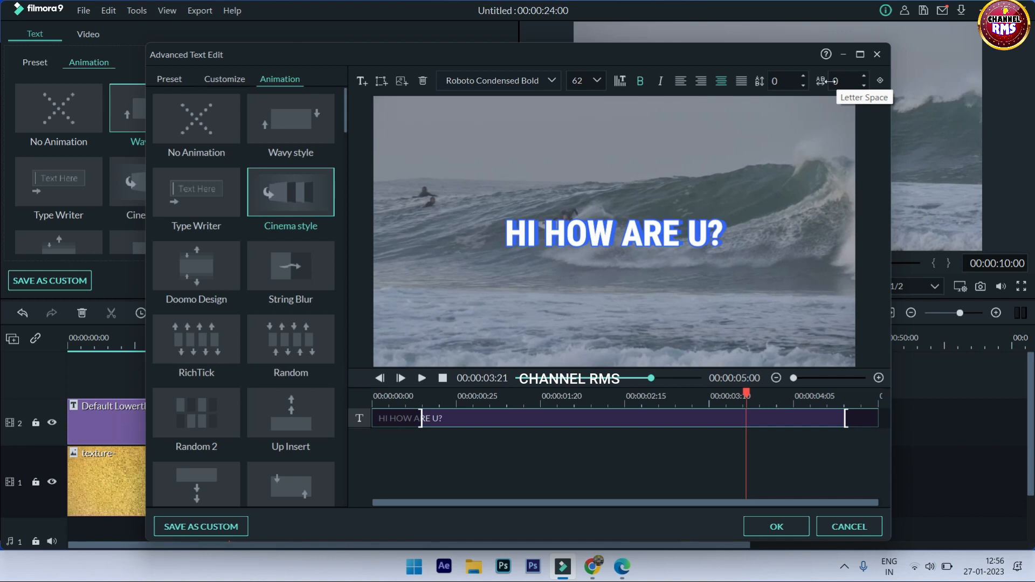
Step: Set the title's letter spacing to 2 and save it as a custom preset named SUBTITLE, overwriting the existing preset
left_click_drag(528, 276, 517, 279)
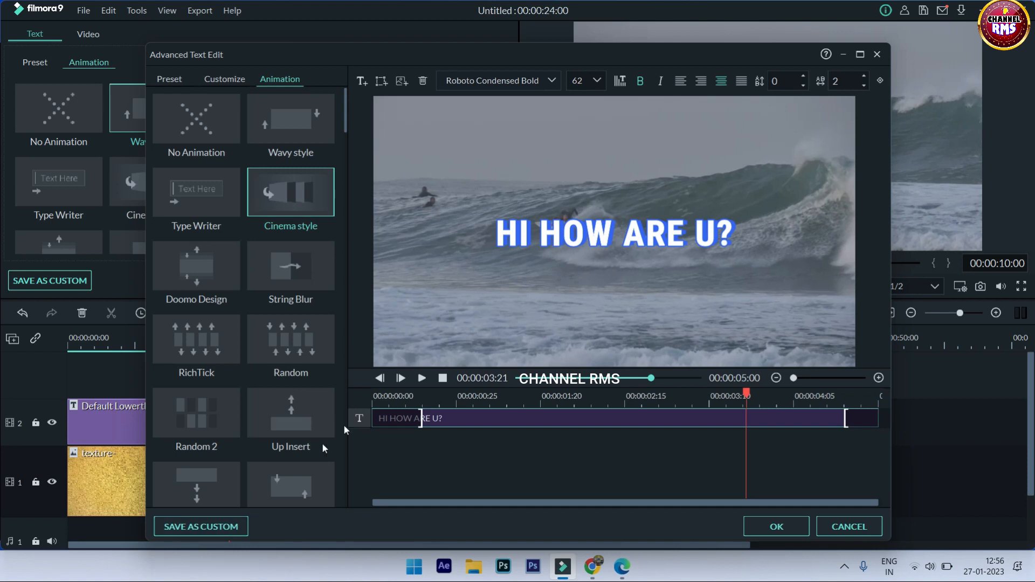
left_click(234, 531)
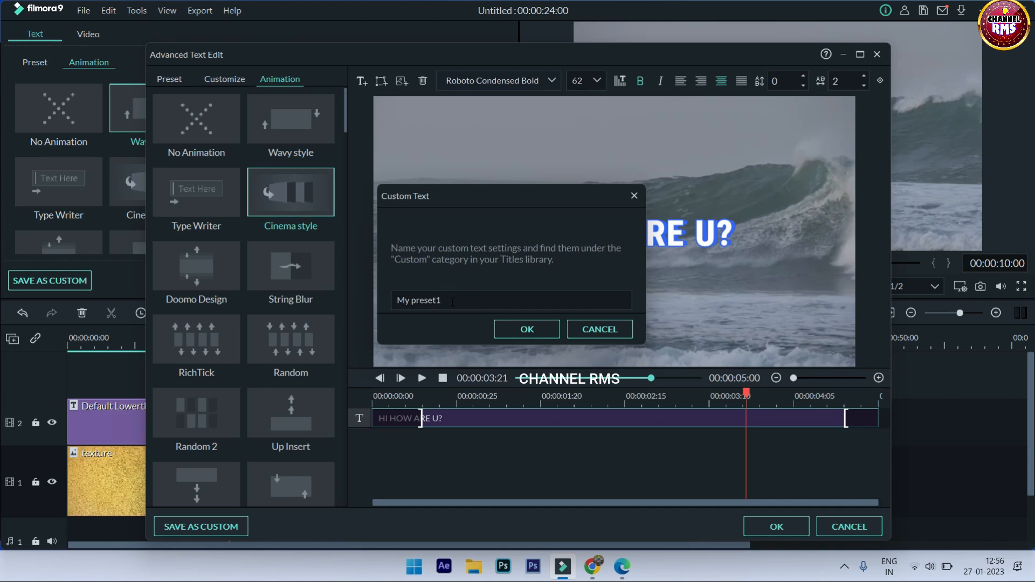
key("BackSpace")
key("BackSpace")
key("BackSpace")
key("BackSpace")
key("BackSpace")
key("BackSpace")
key("BackSpace")
key("BackSpace")
key("BackSpace")
key("BackSpace")
type("SUBTITLE")
left_click(539, 329)
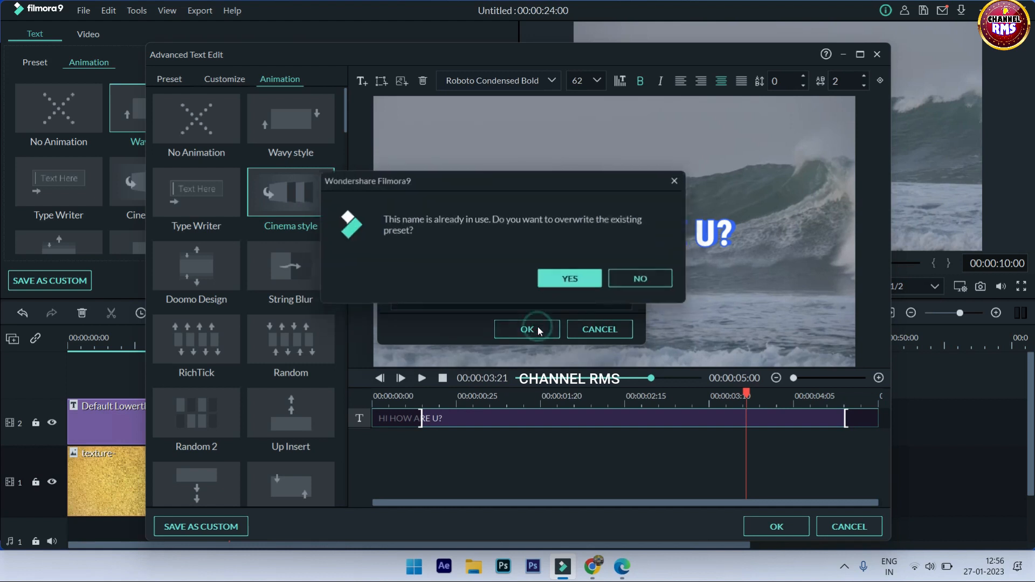
left_click(573, 281)
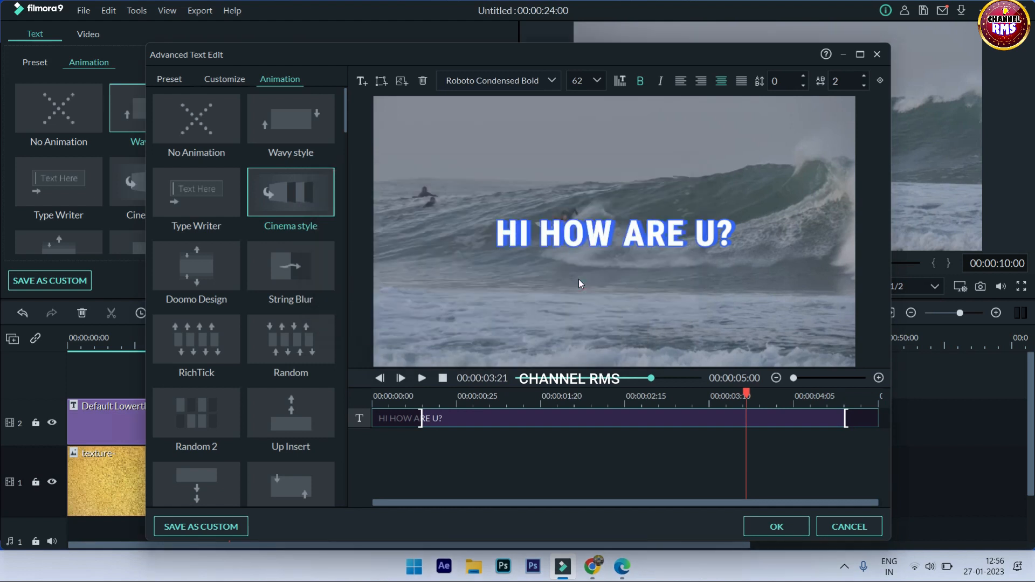
Step: Apply the advanced text edits, finish editing the title, and play it back over the surfing clip
left_click(779, 528)
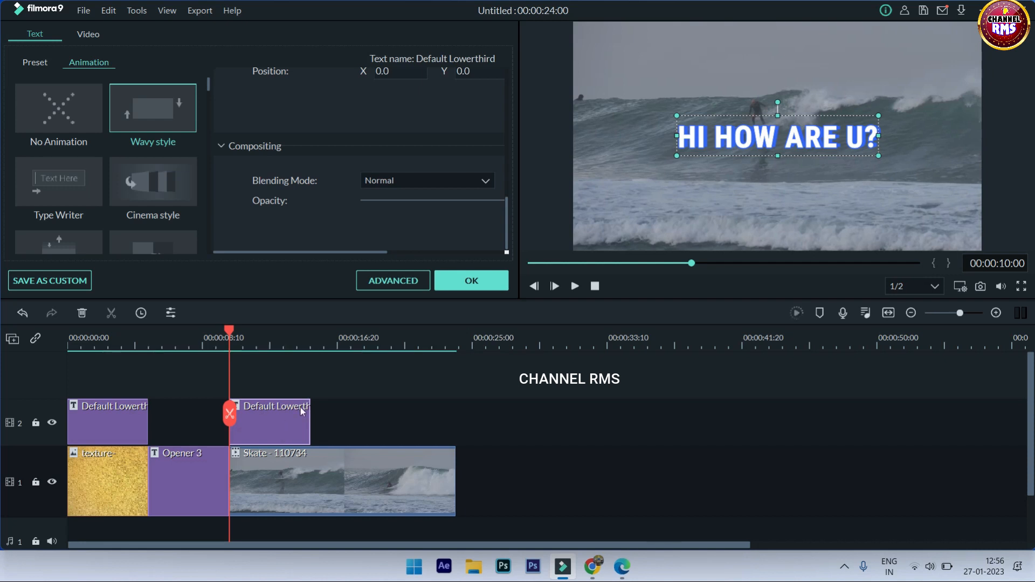
left_click(453, 284)
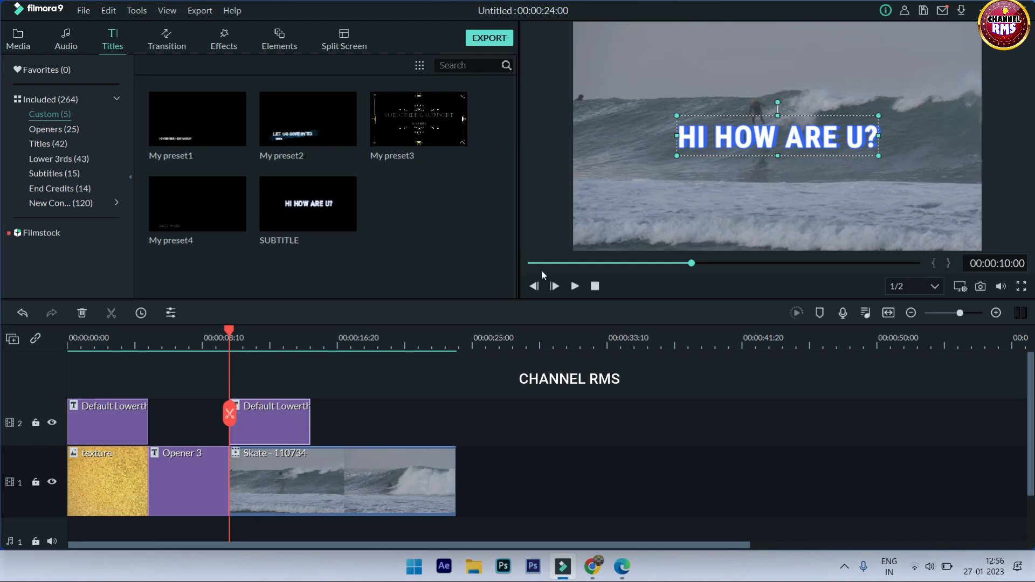
left_click(574, 286)
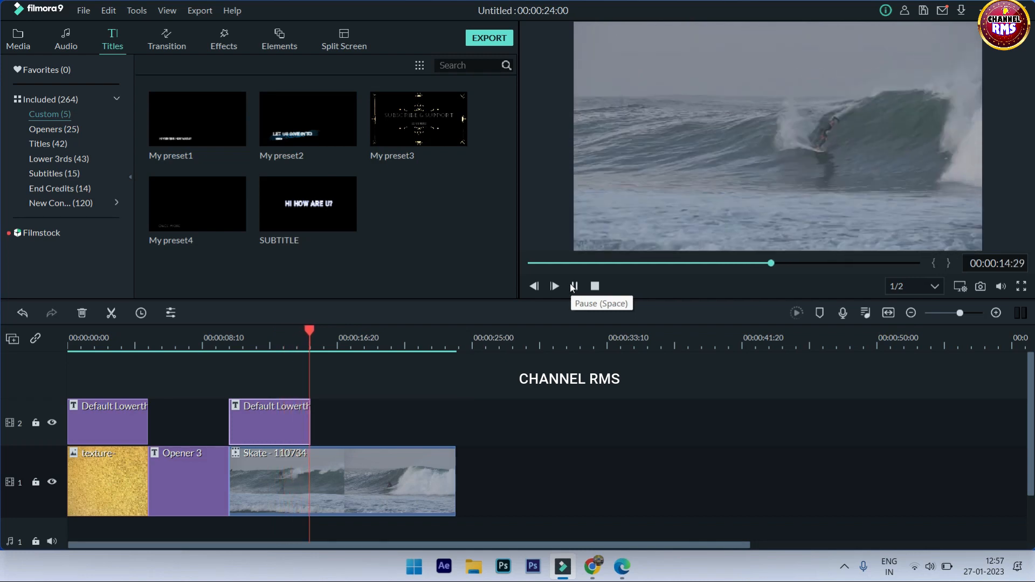
left_click(574, 286)
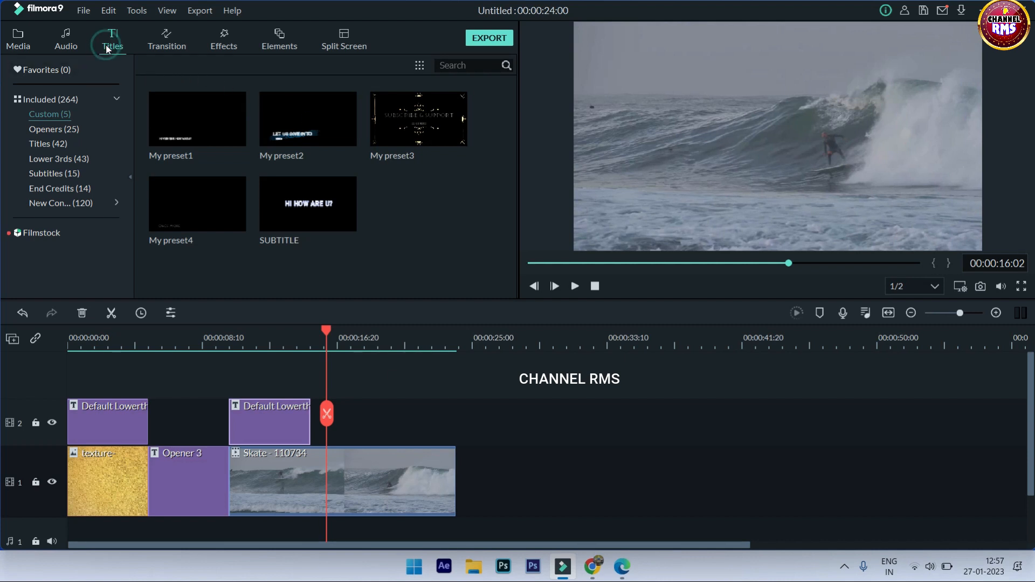
left_click(83, 160)
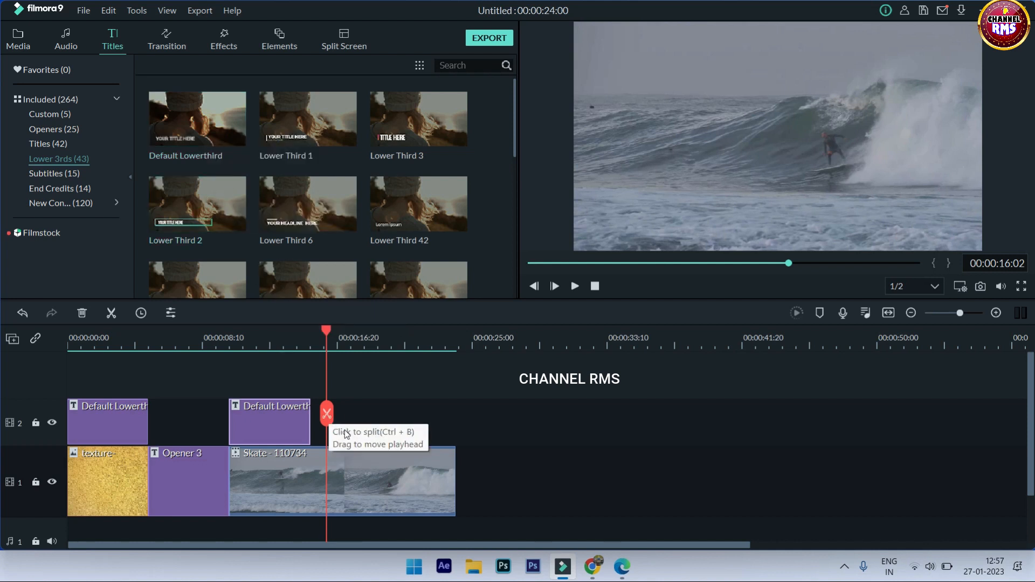
left_click_drag(200, 116, 363, 427)
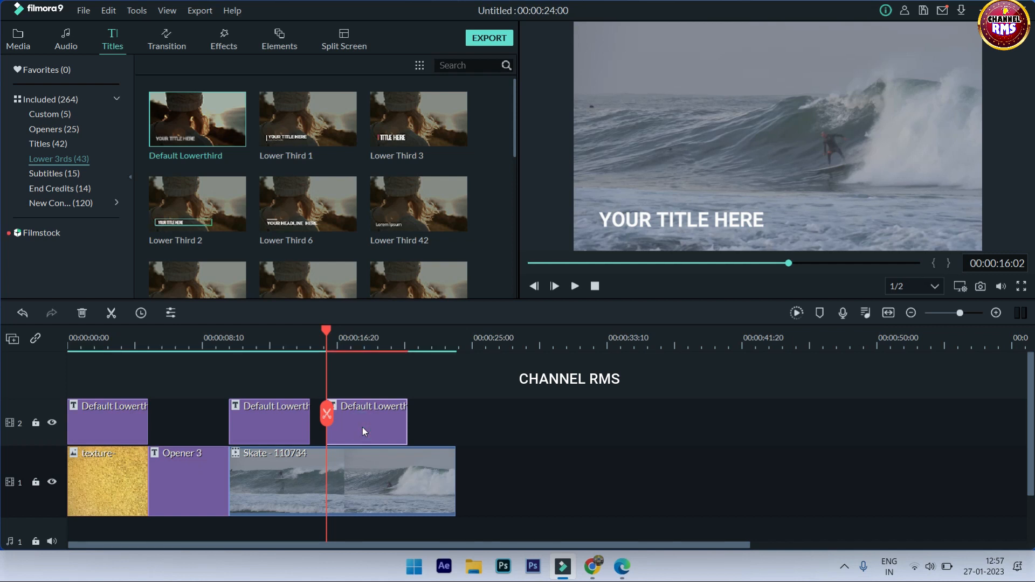
key("Delete")
Step: Try copying the "HI HOW ARE U?" title and pasting it at 00:00:17:02 on the timeline
left_click_drag(326, 330, 266, 331)
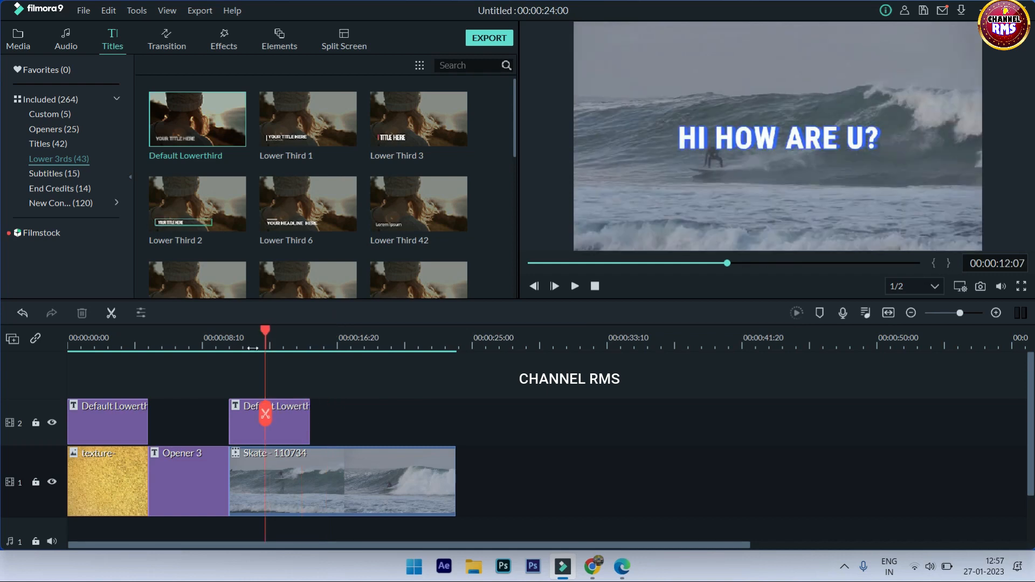
right_click(286, 427)
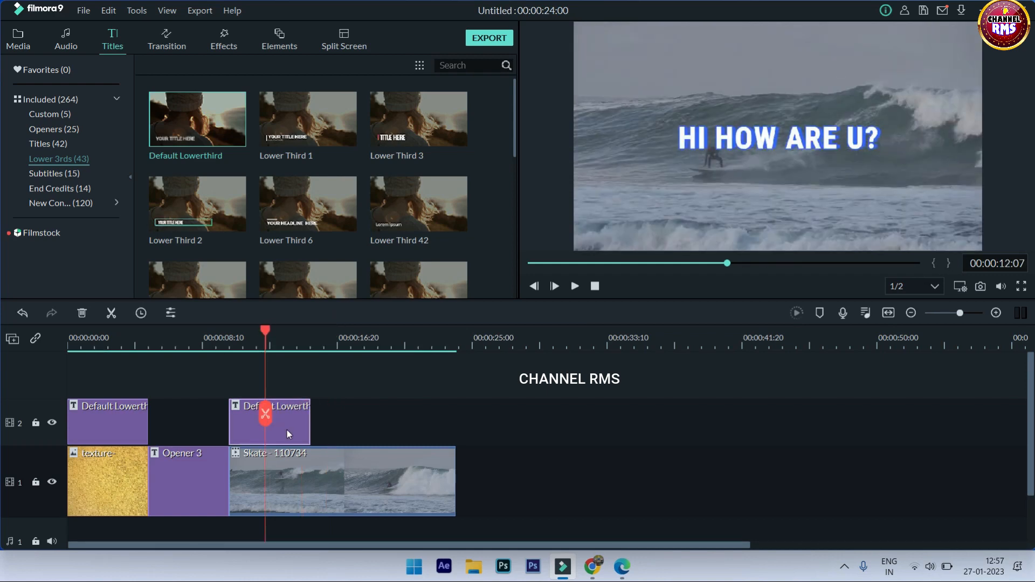
left_click(311, 236)
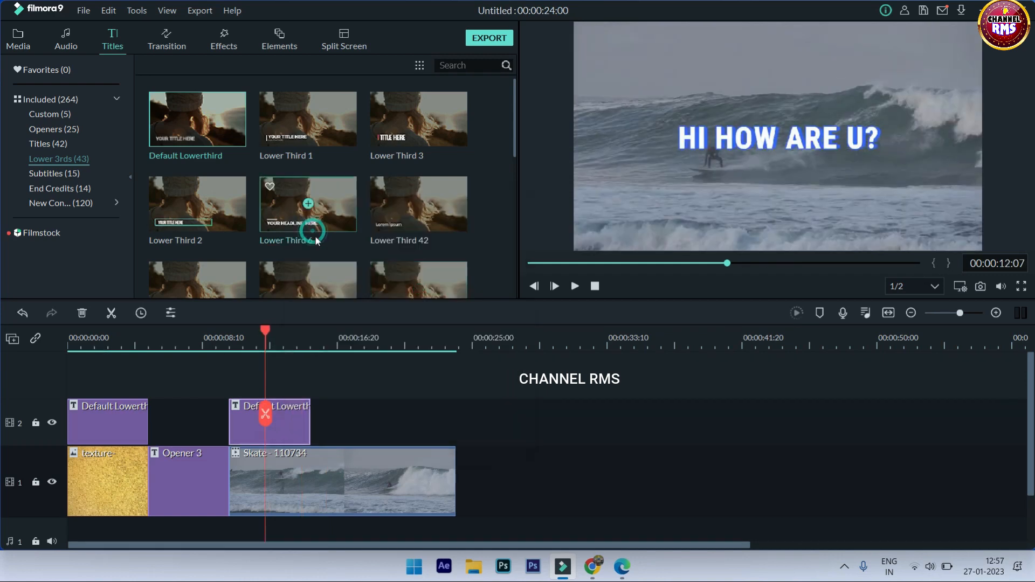
left_click_drag(269, 333, 343, 333)
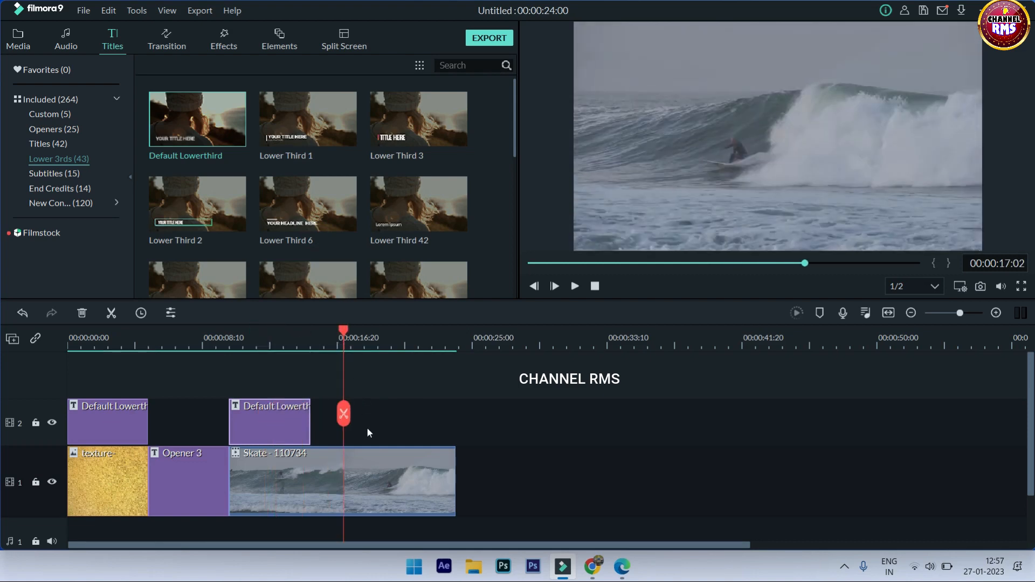
key("ctrl+v")
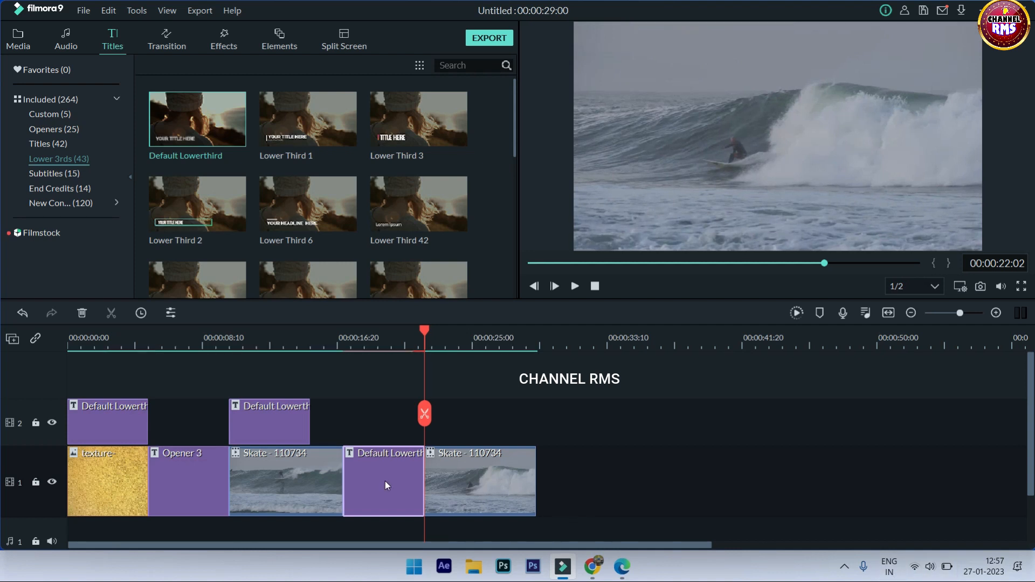
Step: Play back the pasted title from 00:00:16:02 and delete it from track 1
left_click_drag(425, 333, 327, 333)
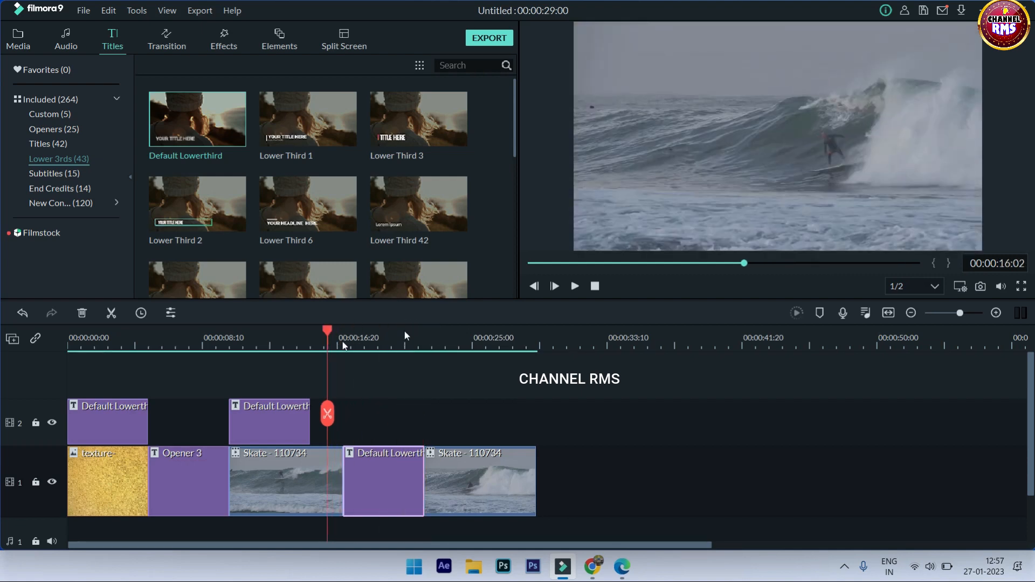
left_click(577, 288)
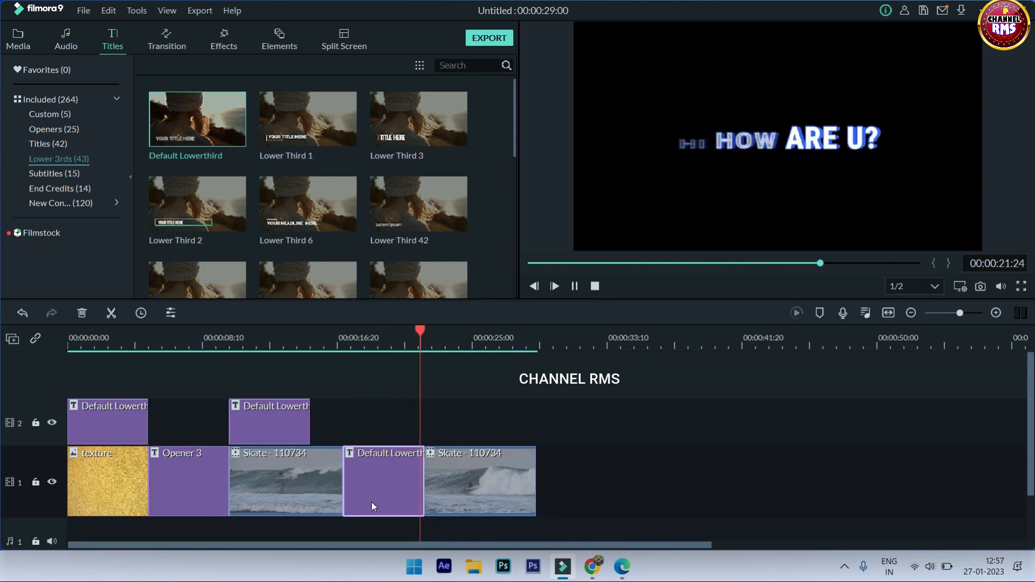
left_click(575, 287)
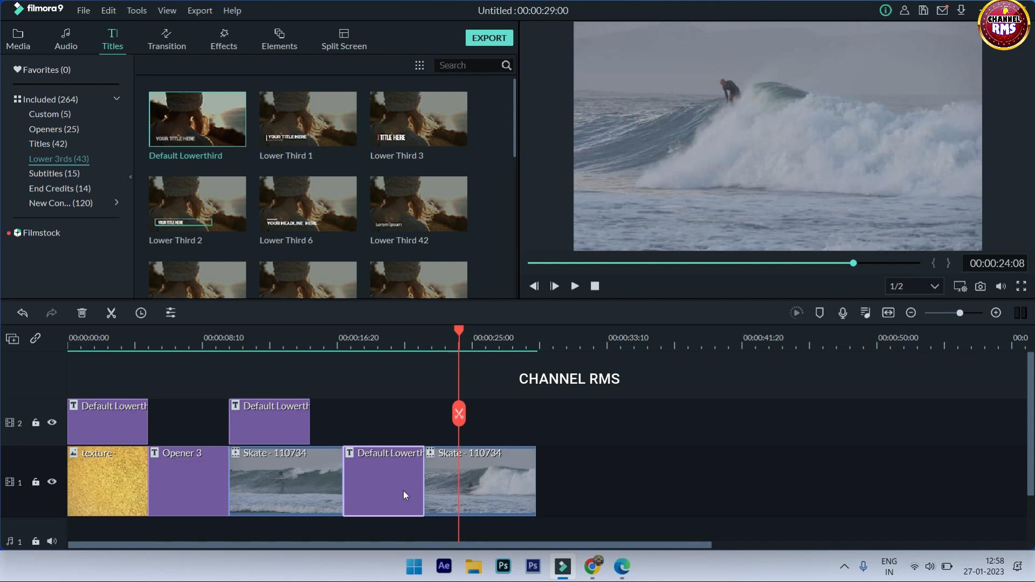
key("Delete")
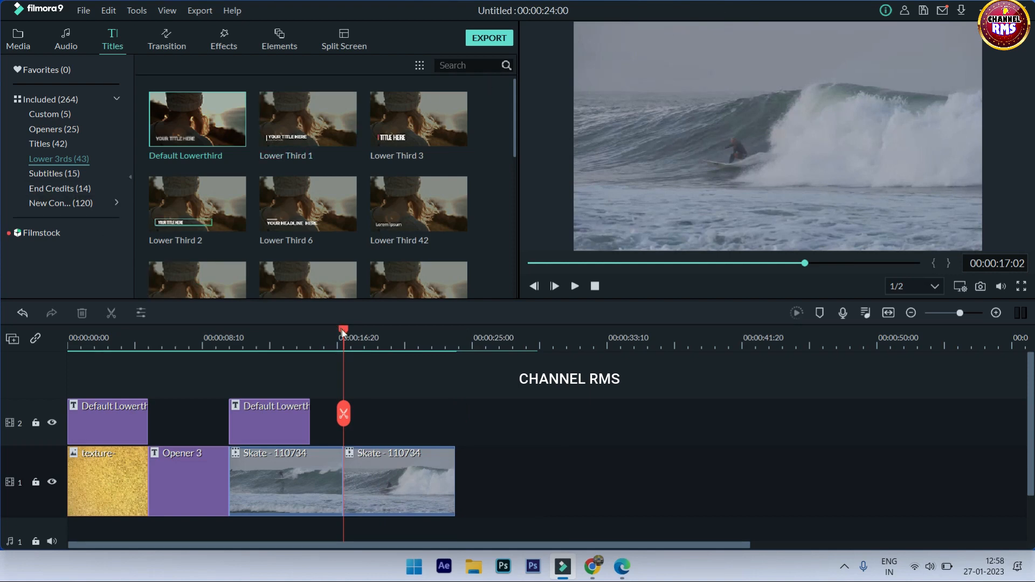
Step: Add the custom SUBTITLE preset to track 2 above the second part of the Skate clip and preview it
left_click_drag(344, 330, 295, 329)
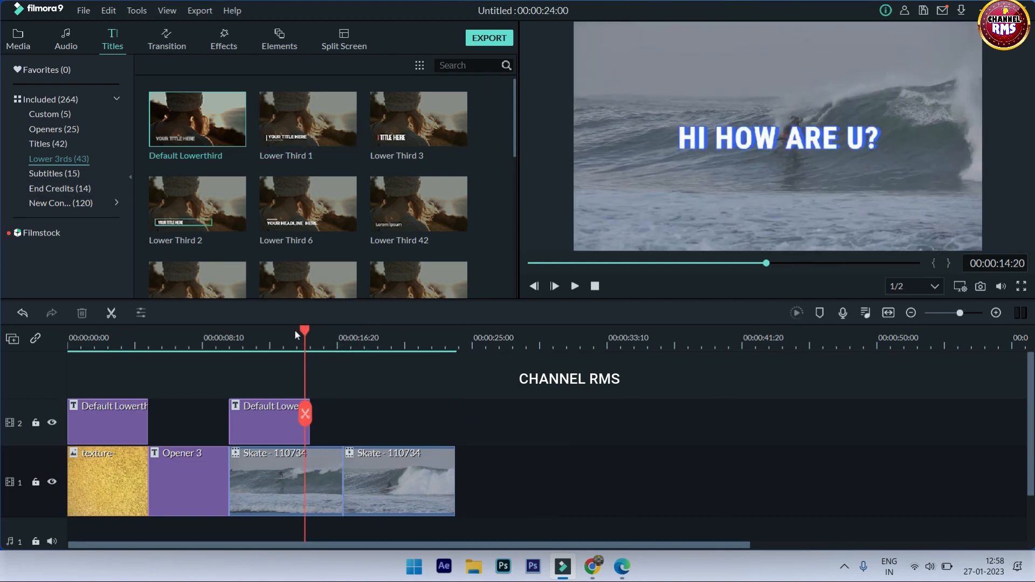
left_click(48, 116)
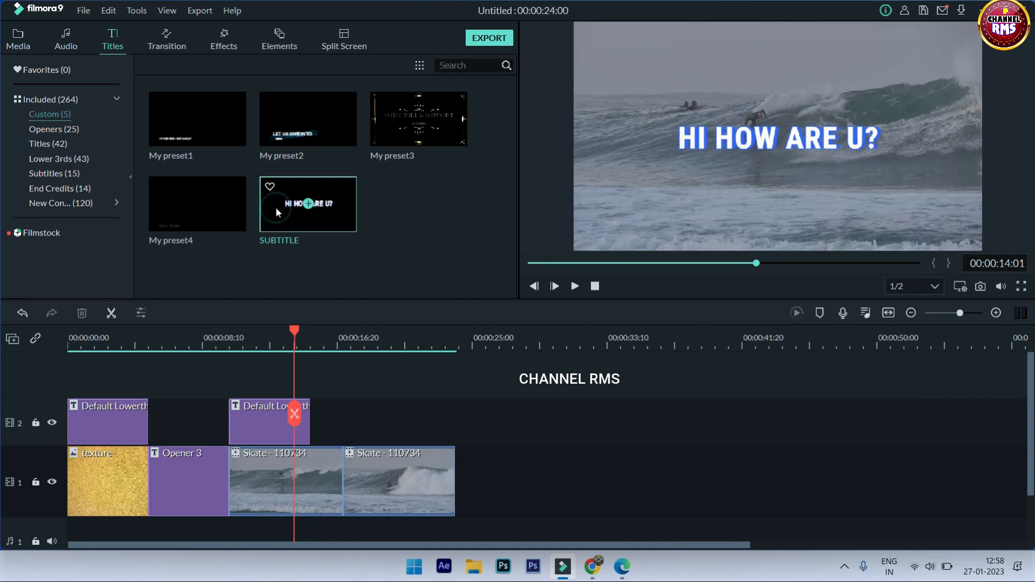
left_click_drag(276, 207, 358, 408)
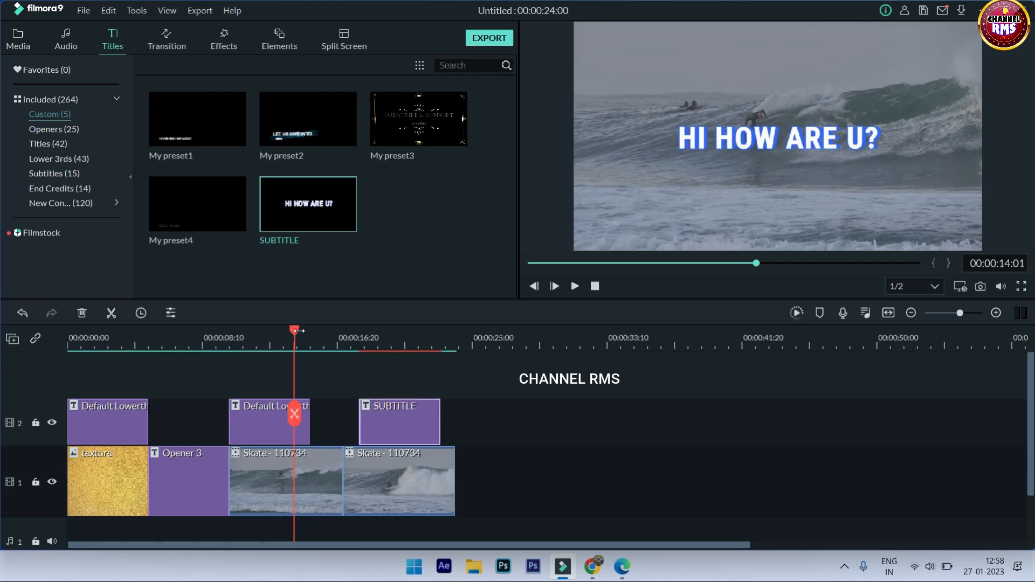
left_click_drag(298, 331, 342, 339)
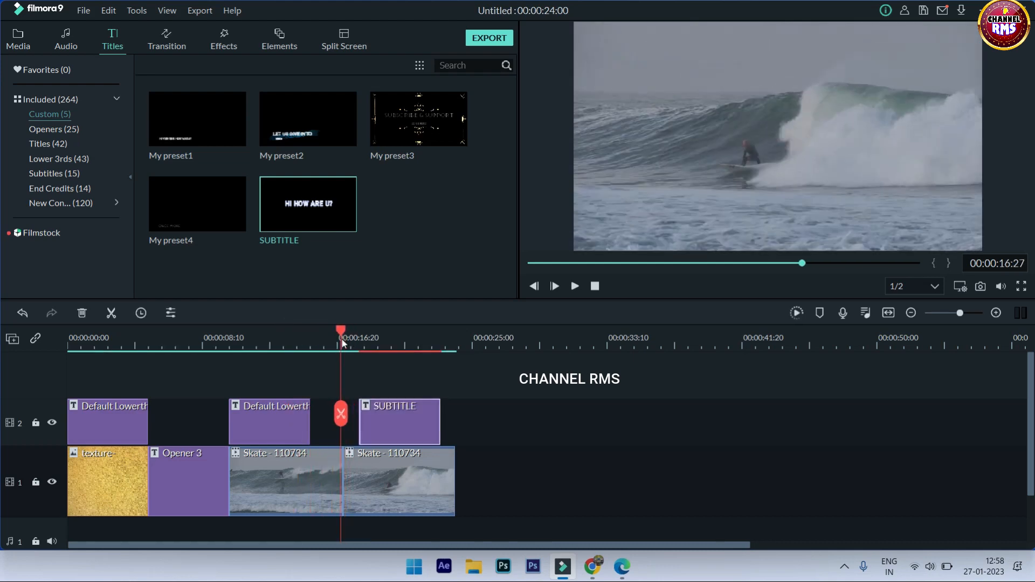
left_click(574, 287)
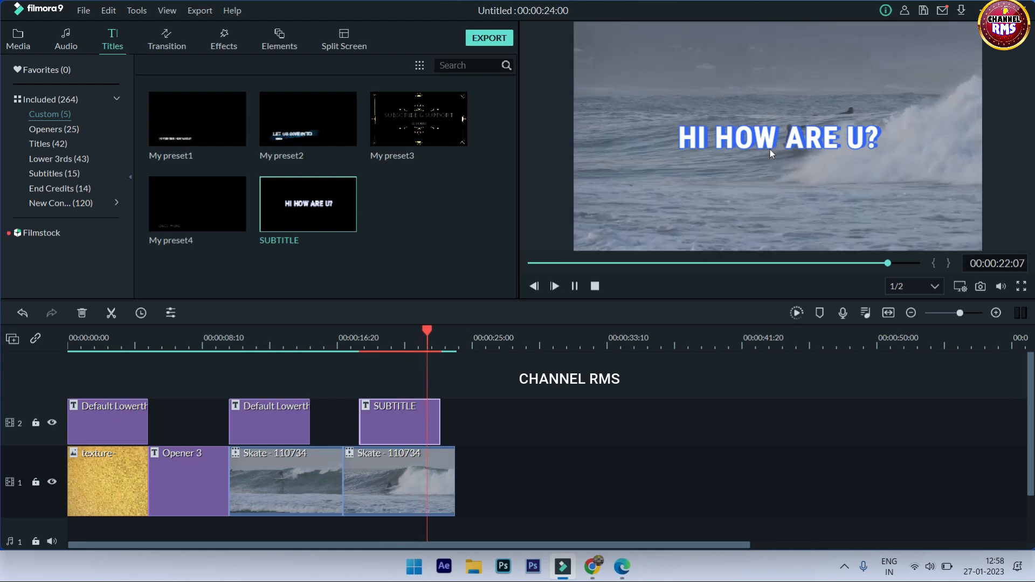
Step: Open the SUBTITLE title on track 2 for editing and clear its "HI HOW ARE U?" text
double_click(389, 423)
scroll(356, 172, "up", 5)
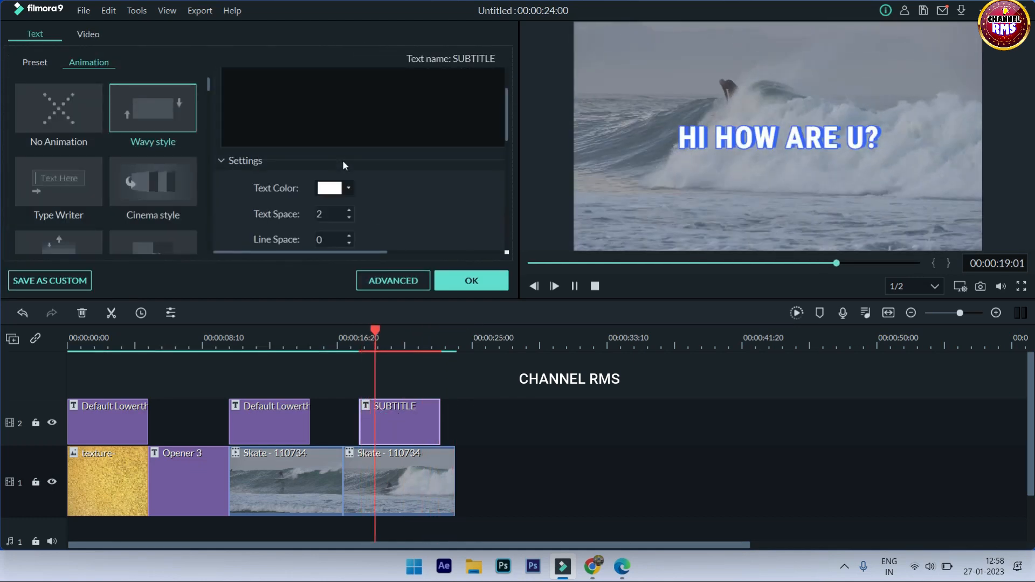
scroll(342, 160, "up", 2)
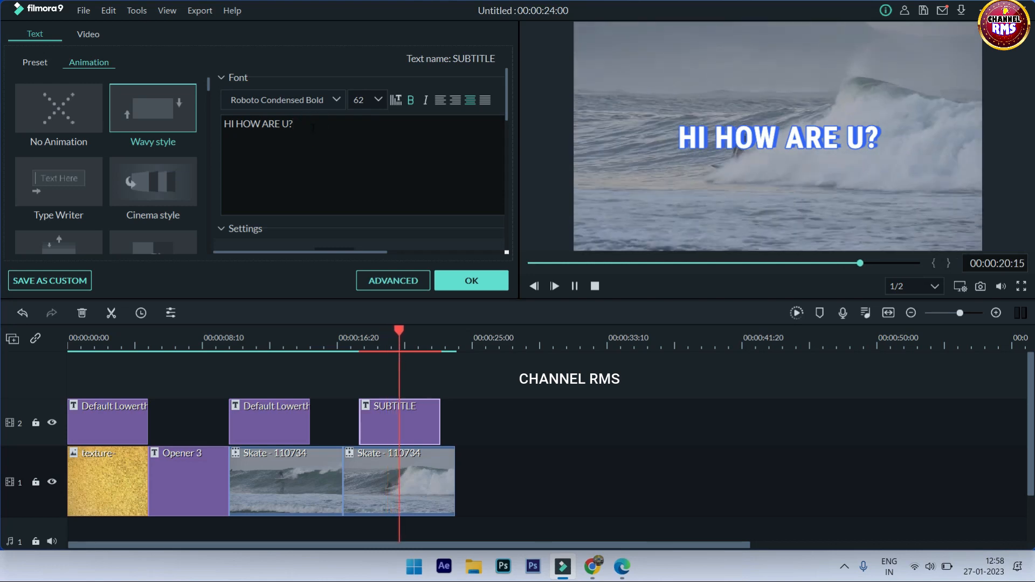
key("BackSpace")
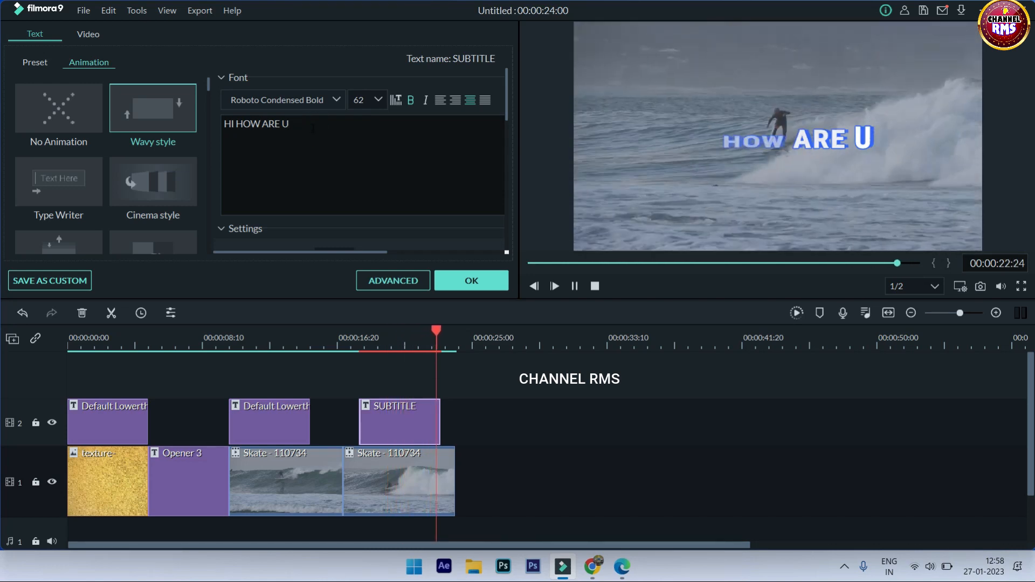
key("BackSpace")
key("BackSpace")
key("BackSpace")
key("BackSpace")
key("BackSpace")
key("BackSpace")
key("BackSpace")
key("BackSpace")
key("BackSpace")
key("BackSpace")
key("BackSpace")
key("BackSpace")
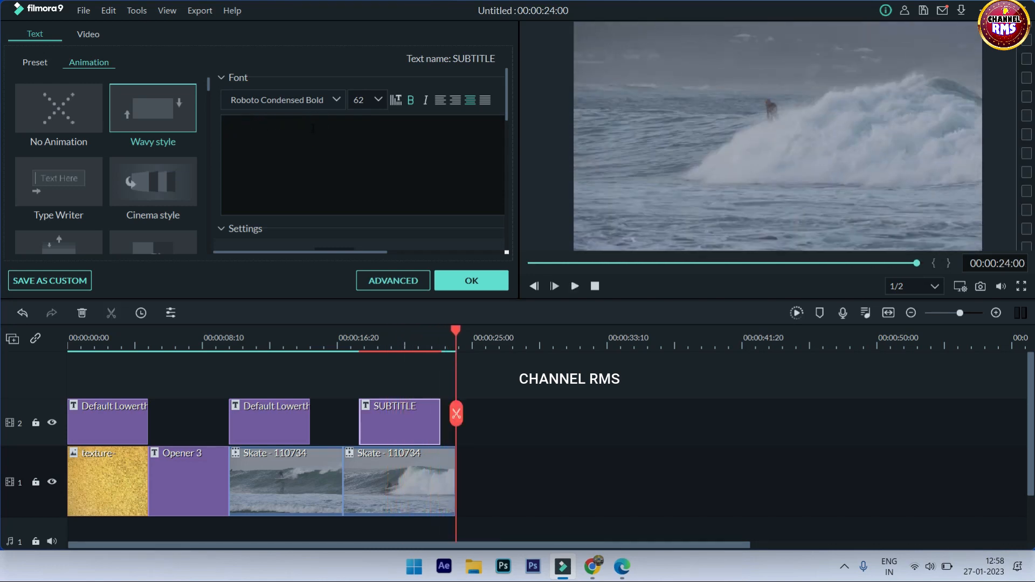
type("THANKS FOR WA")
key("BackSpace")
key("BackSpace")
key("BackSpace")
key("BackSpace")
key("BackSpace")
key("BackSpace")
key("BackSpace")
key("BackSpace")
key("BackSpace")
key("BackSpace")
key("BackSpace")
key("BackSpace")
Step: Enter "PLEASE SUBSCRIBE MY CHANNEL!" as the SUBTITLE title's text and finish editing it
type("RIBE MY CHANNEL!")
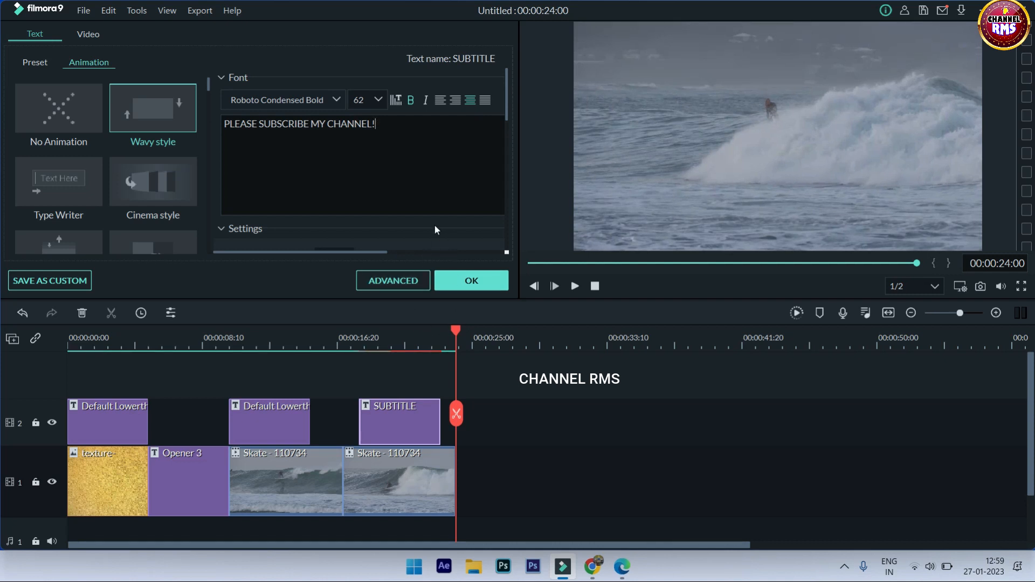
left_click(493, 283)
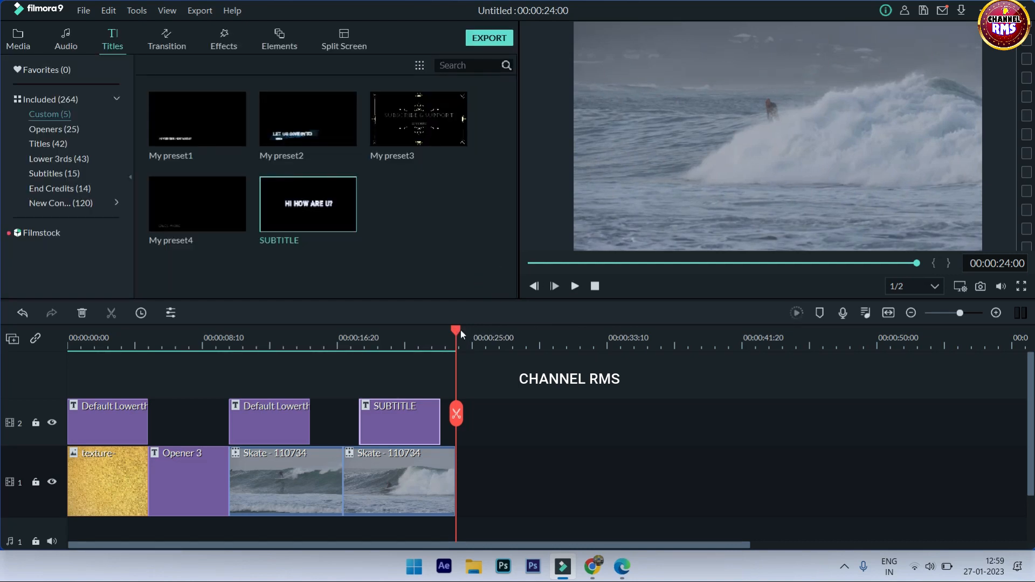
Step: Play back the timeline from 00:00:09:07 to review both subtitles over the surfing clips
left_click_drag(459, 331, 218, 327)
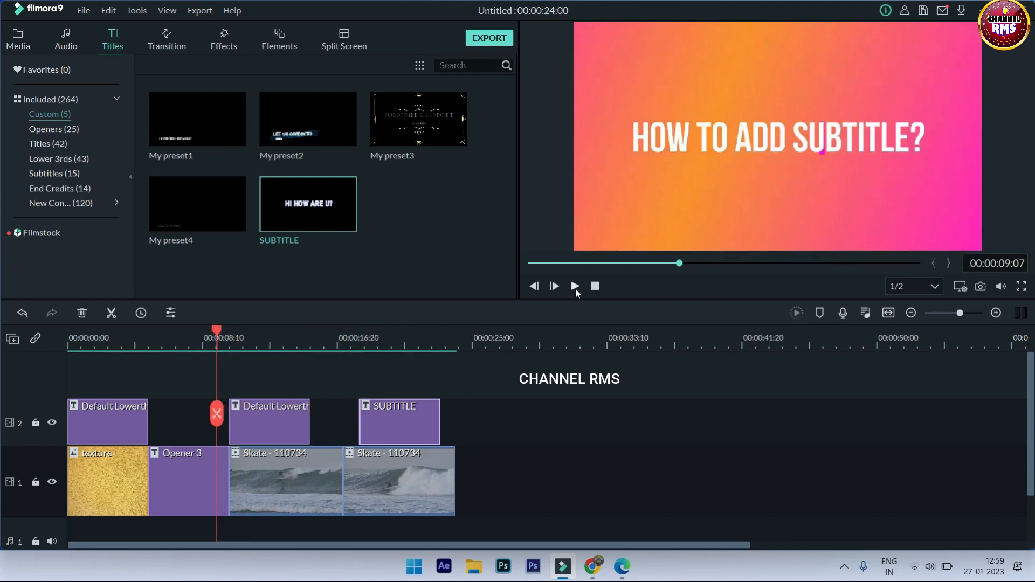
left_click(575, 287)
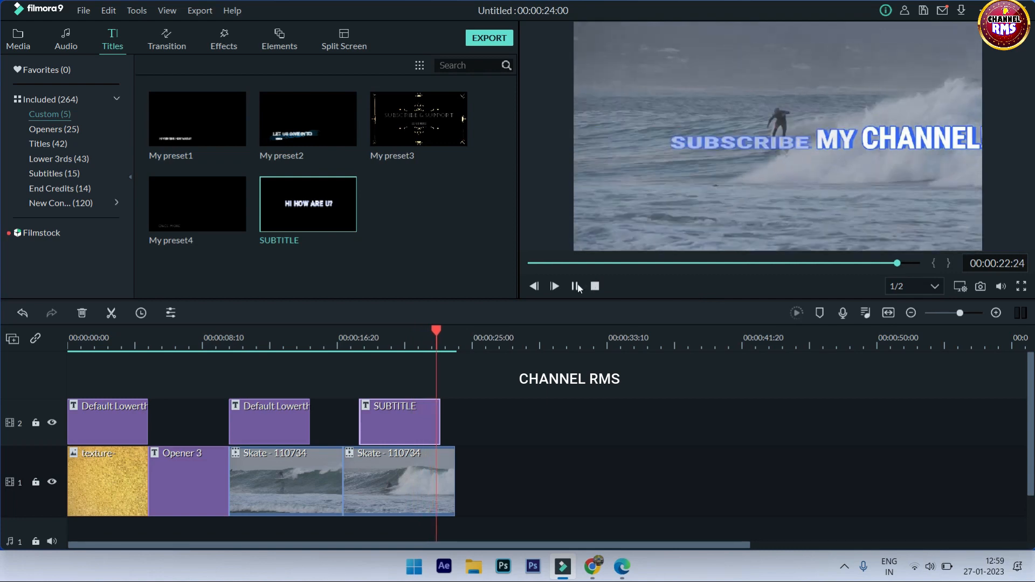
Step: Narrow the "PLEASE SUBSCRIBE MY CHANNEL!" title from both sides to fit inside the frame, centre it, and finish editing
double_click(416, 419)
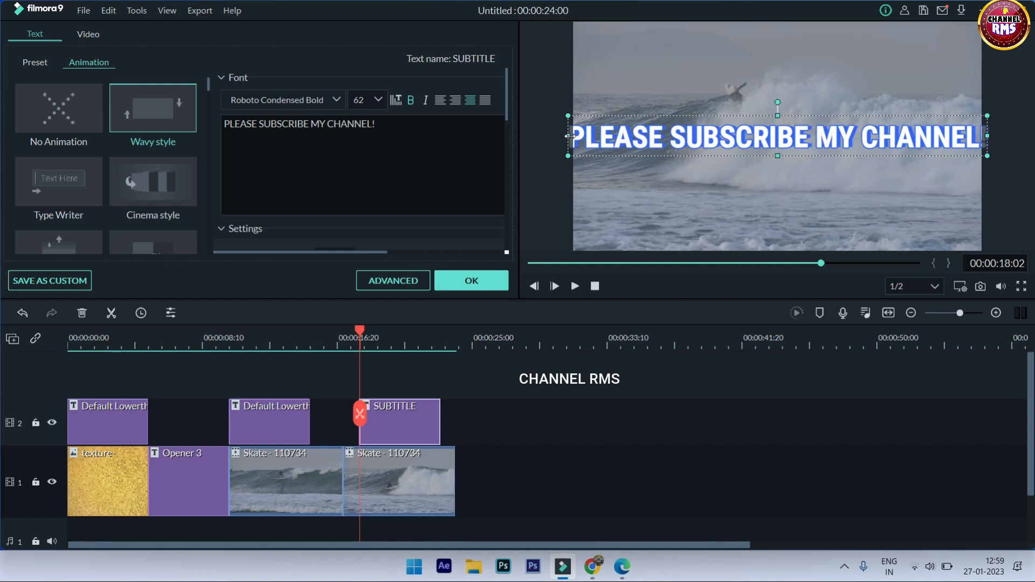
left_click_drag(568, 136, 585, 136)
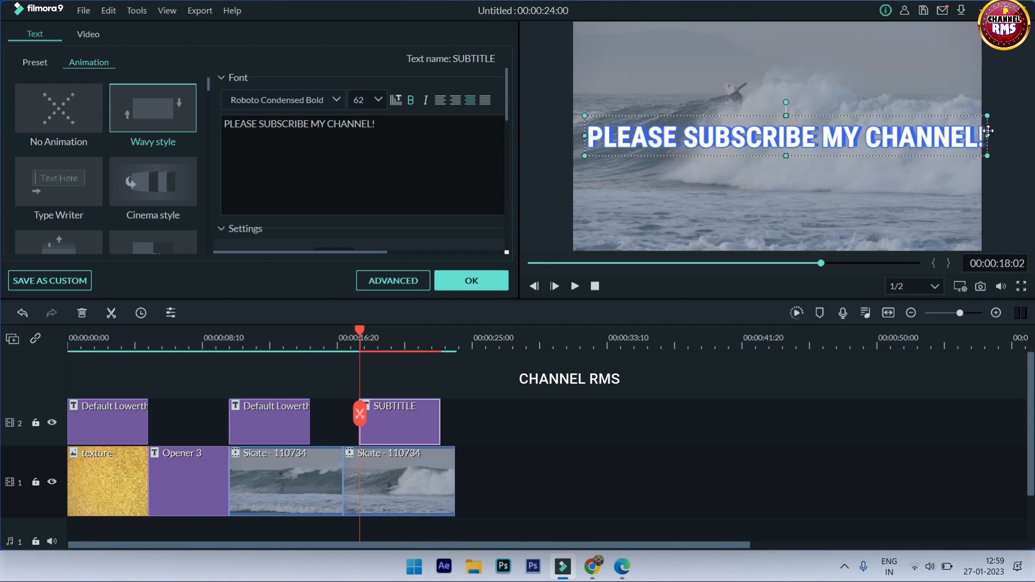
left_click_drag(989, 136, 965, 136)
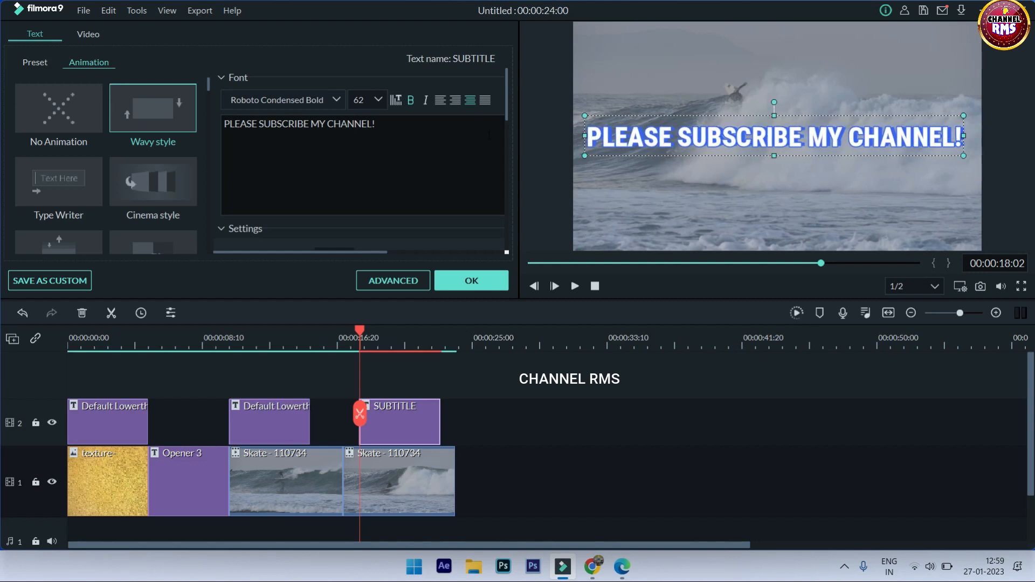
scroll(411, 180, "down", 3)
left_click(335, 213)
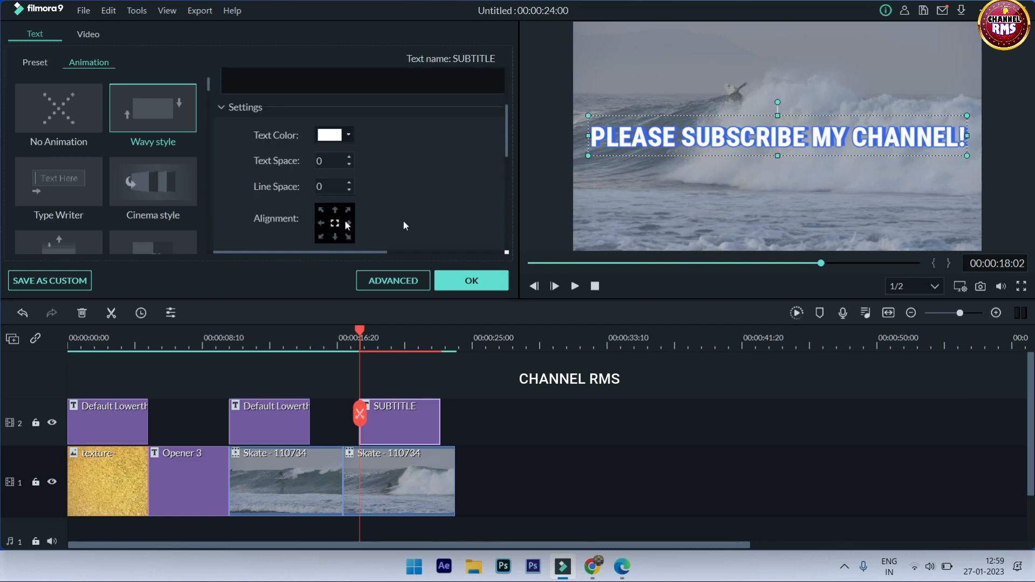
left_click(575, 287)
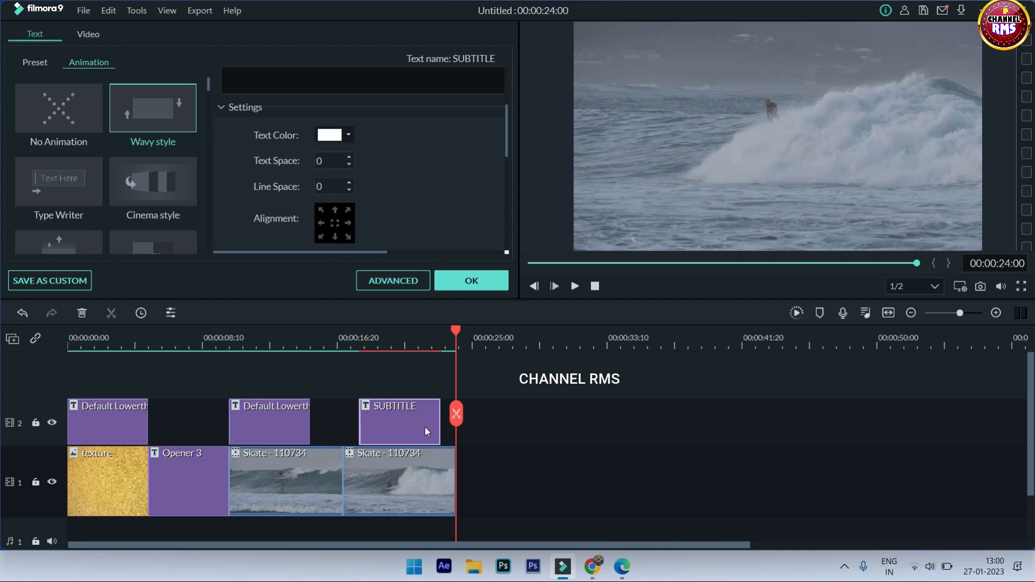
left_click(471, 281)
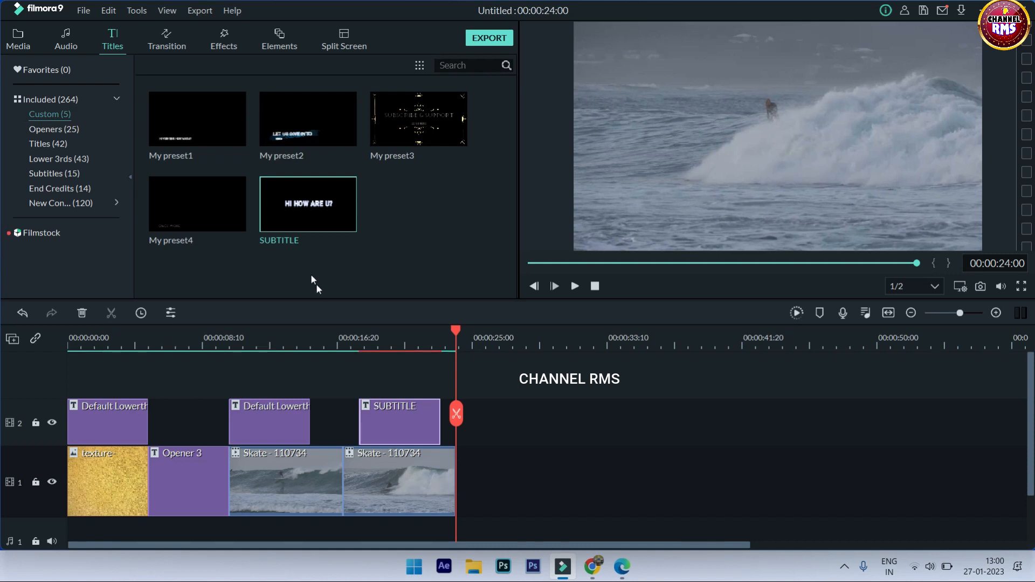
right_click(270, 429)
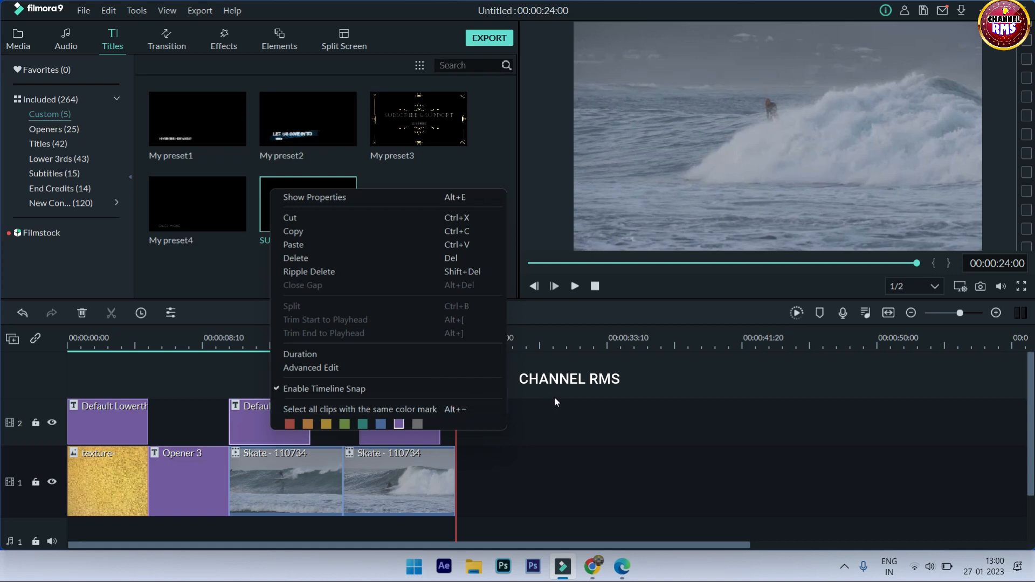
left_click(548, 416)
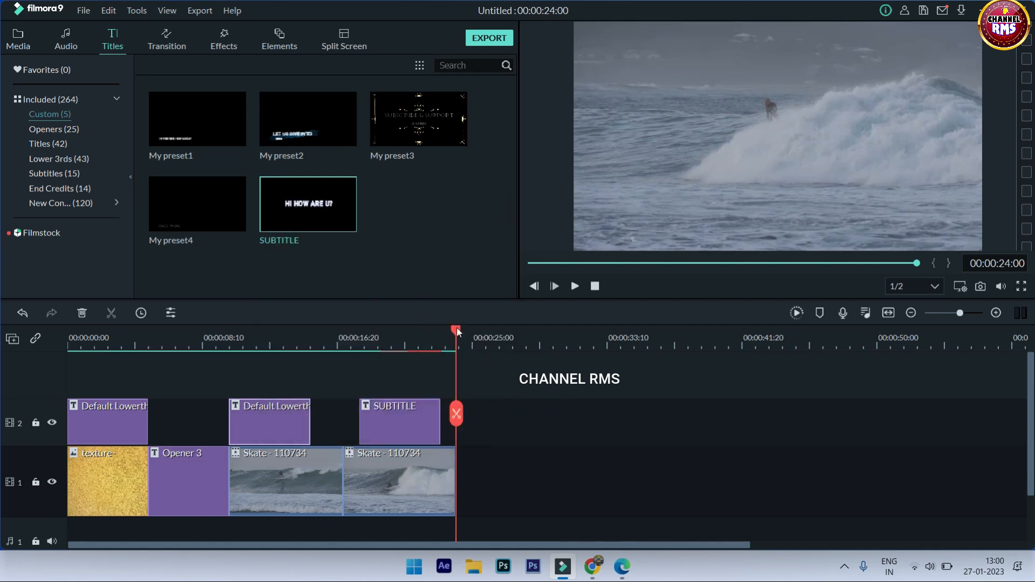
Step: Move the playhead to 00:00:17:21, just before the SUBTITLE title
left_click_drag(457, 329, 354, 319)
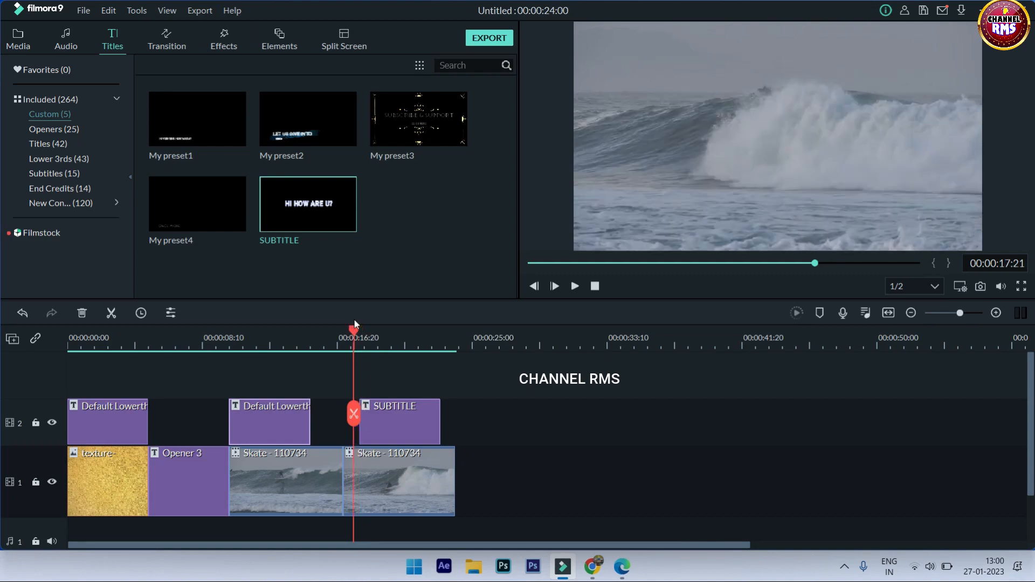